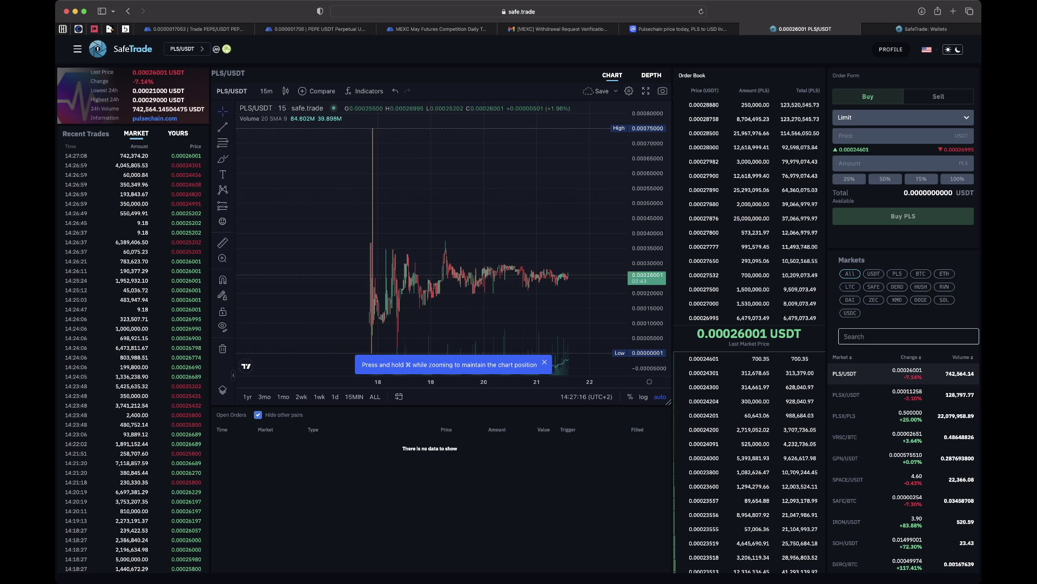
Scroll the PLS/USDT chart and compress its price axis to see more candle history
scroll(460, 243, right, 2)
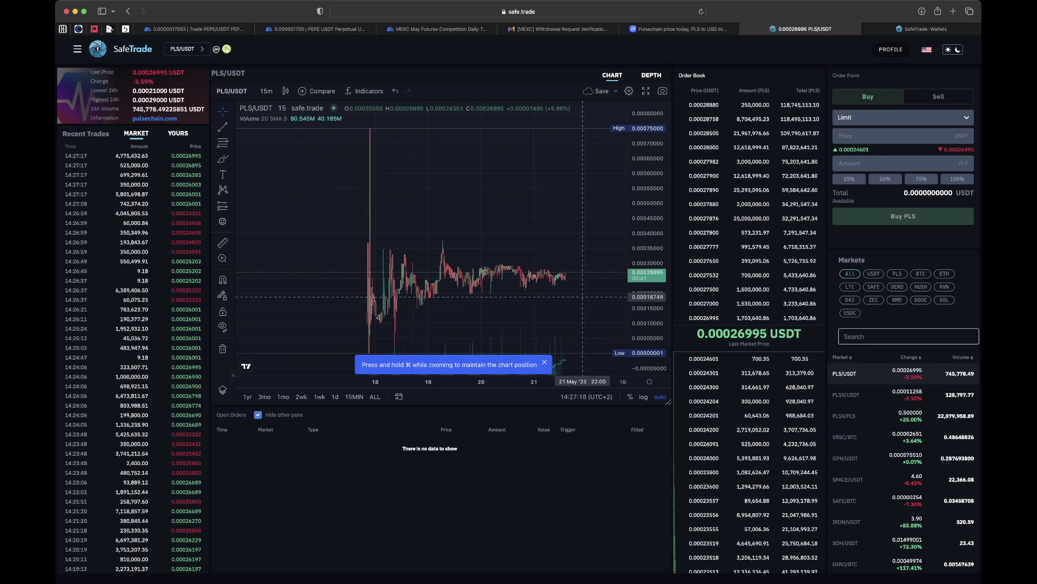
drag(647, 162, 575, 248)
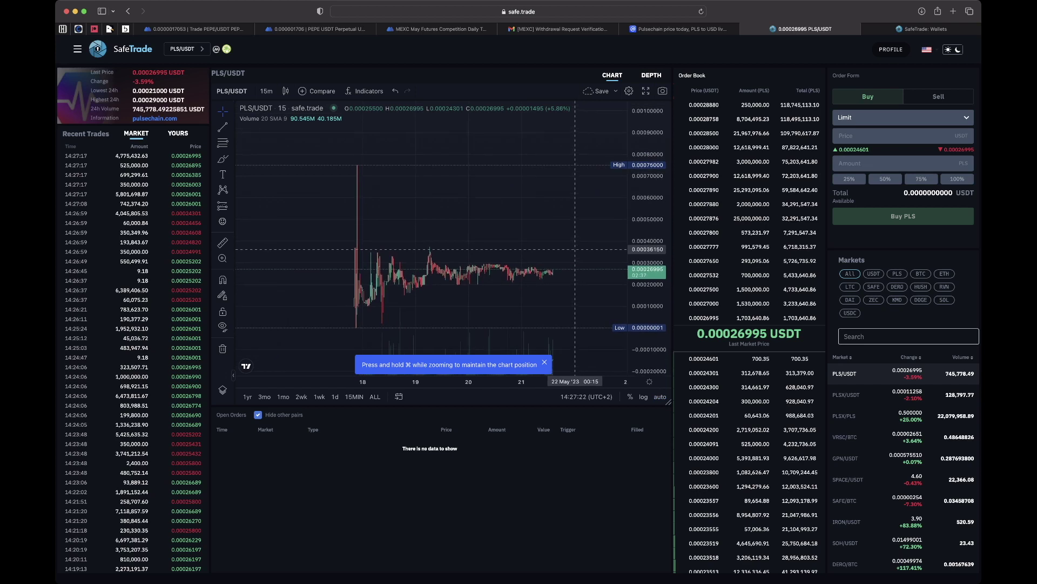
scroll(571, 250, up, 2)
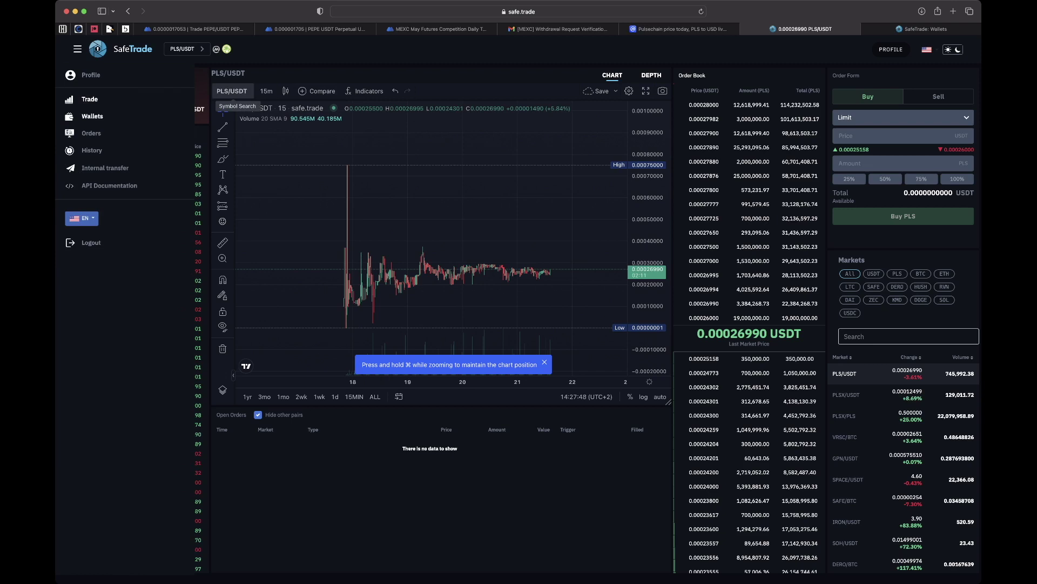
Open the Wallets page and filter the list with 'usdt' to show only USDT
click(92, 117)
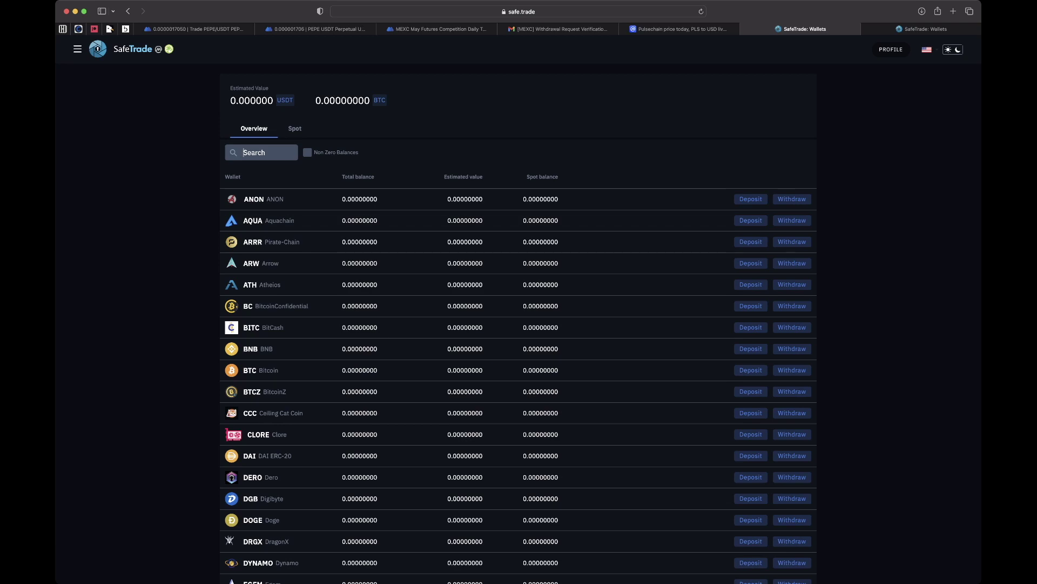
text(usdt)
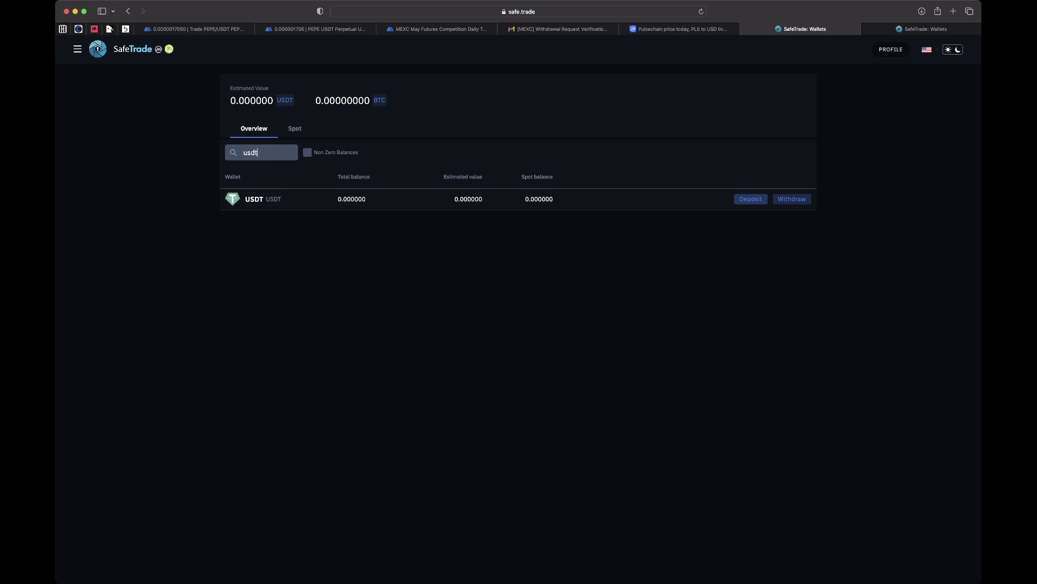
Open the USDT deposit details and copy the ETH-network deposit address
click(750, 199)
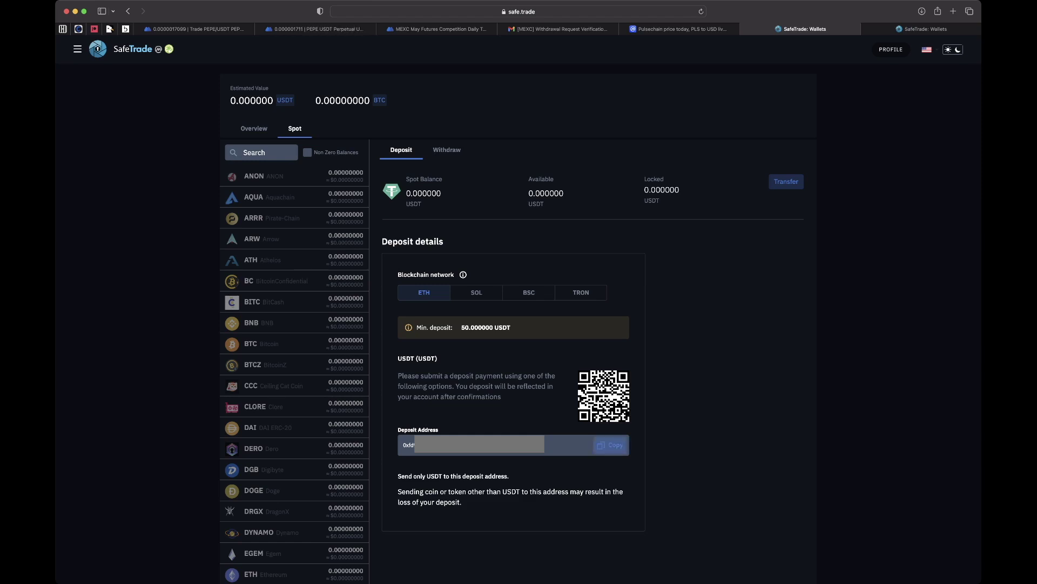
click(611, 444)
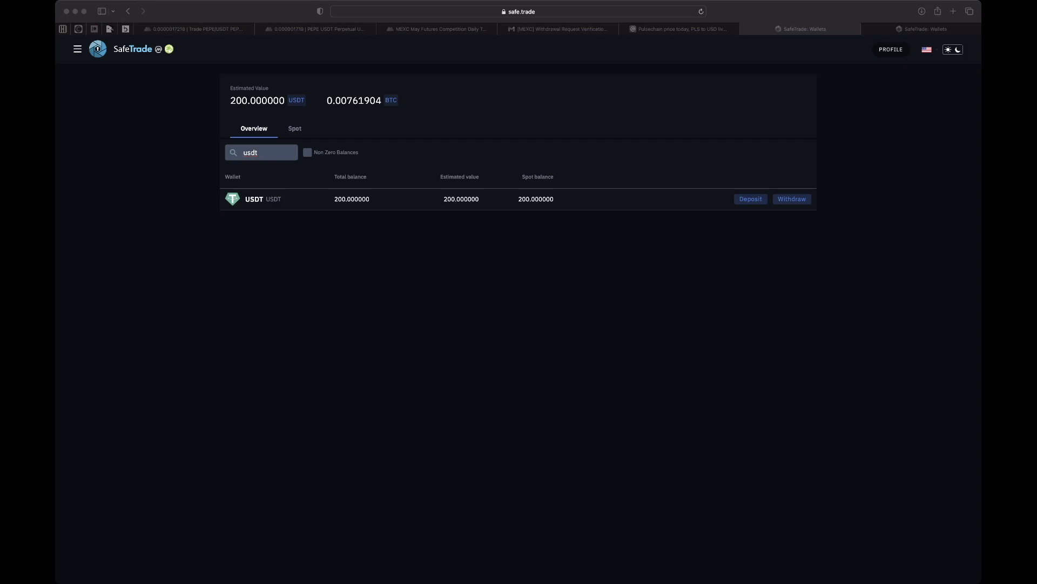
Clear the 'usdt' wallet search and return to the PLS/USDT trading page through the menu
key(super+Tab)
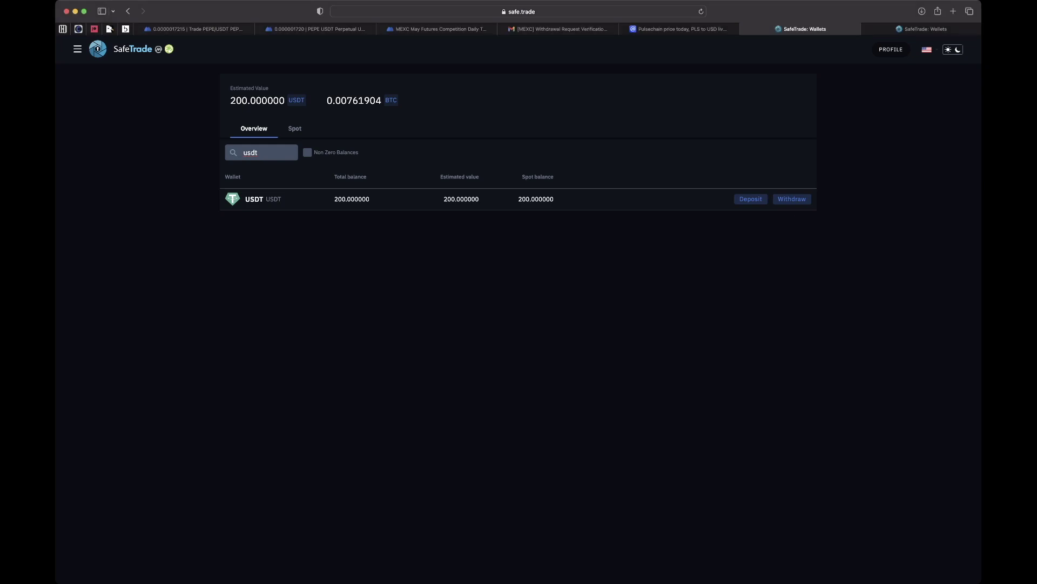
key(super+a)
key(BackSpace)
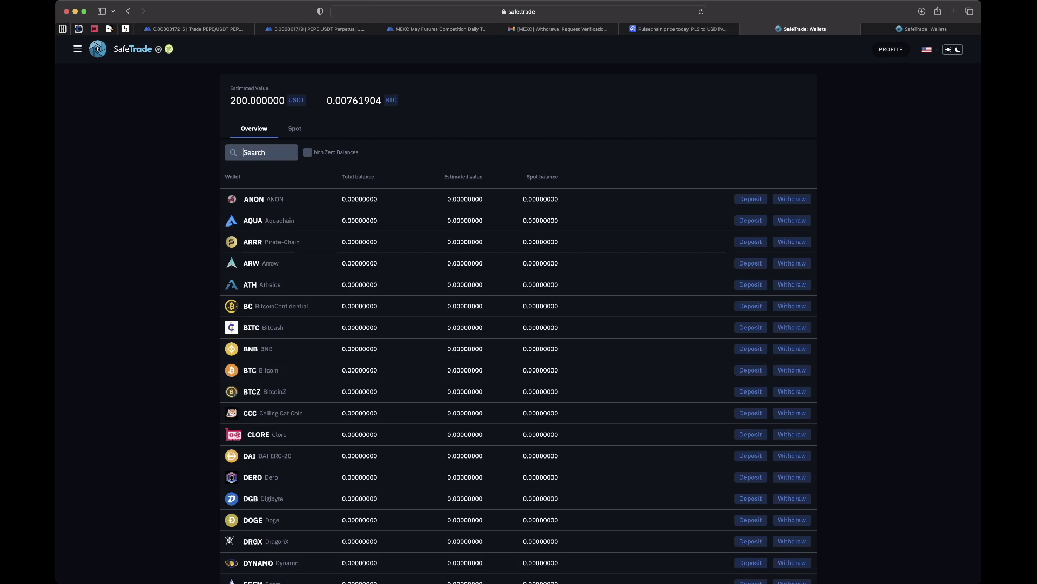
click(77, 49)
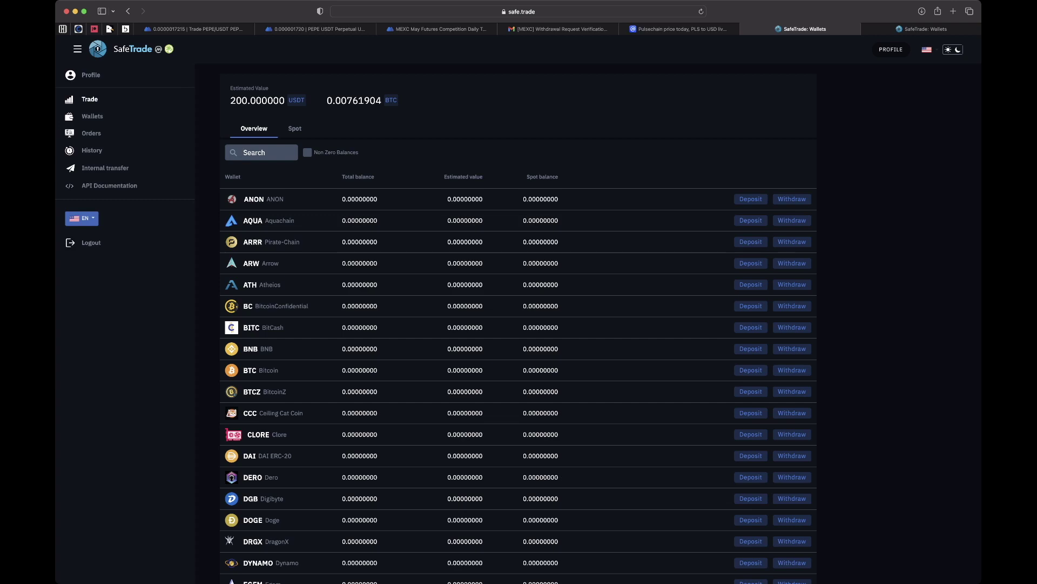
click(89, 99)
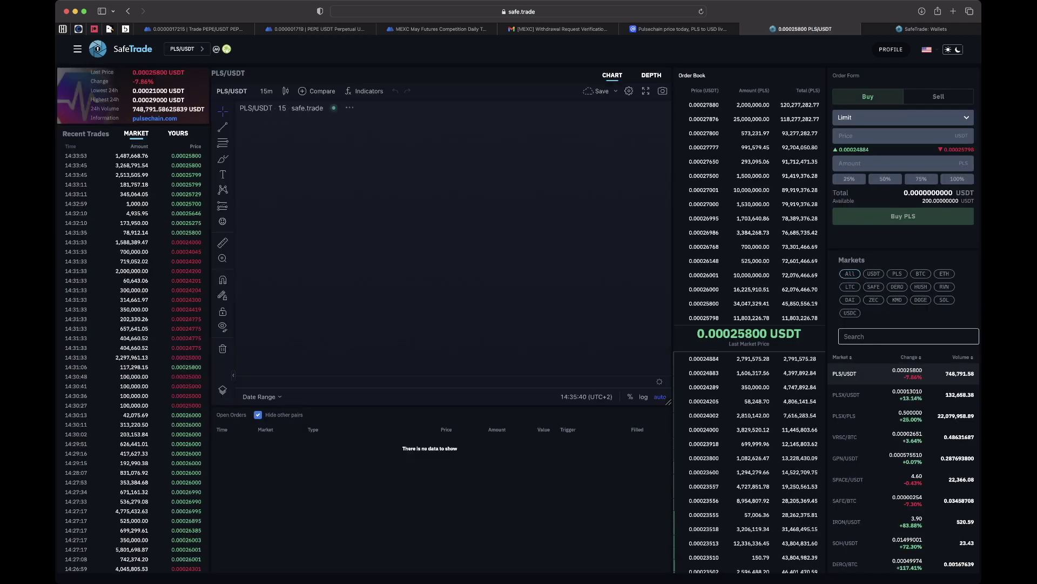
Paste a 0.00025798 USDT buy price, then enter and erase a 1000000 PLS amount
scroll(380, 240, up, 2)
scroll(380, 240, down, 3)
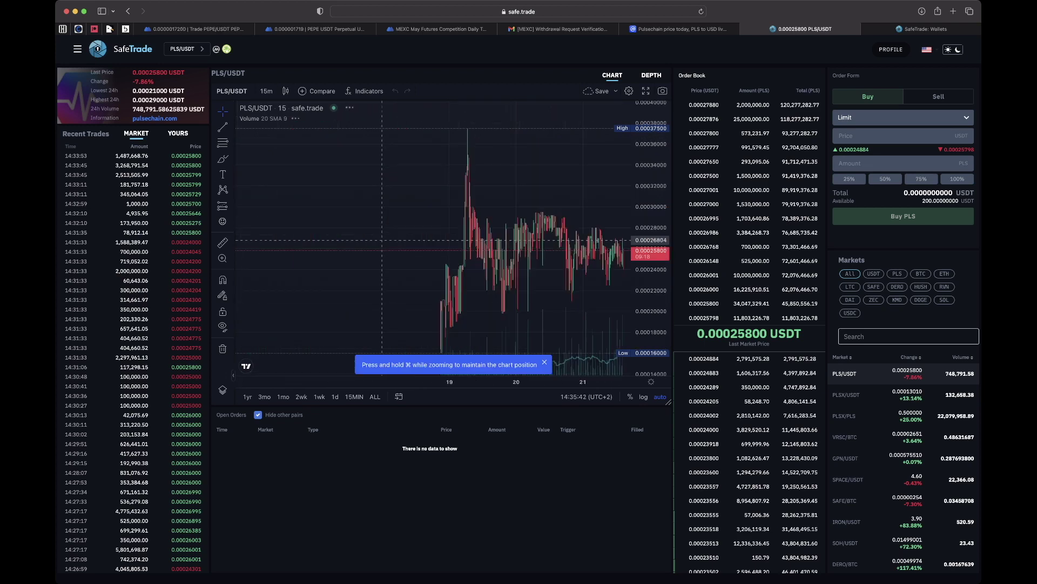
scroll(433, 249, down, 3)
scroll(502, 251, right, 3)
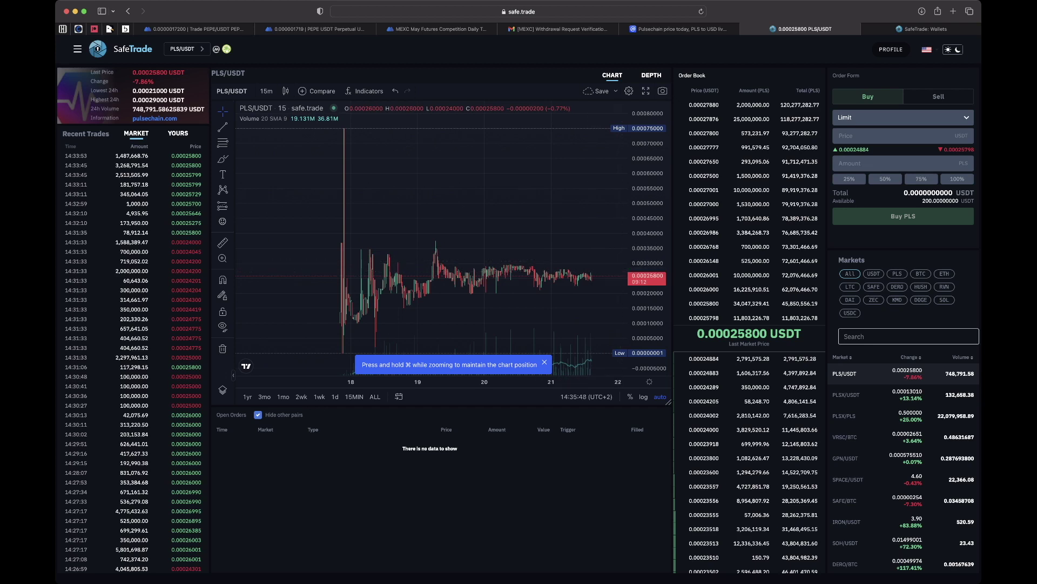
click(903, 117)
key(Escape)
key(super+v)
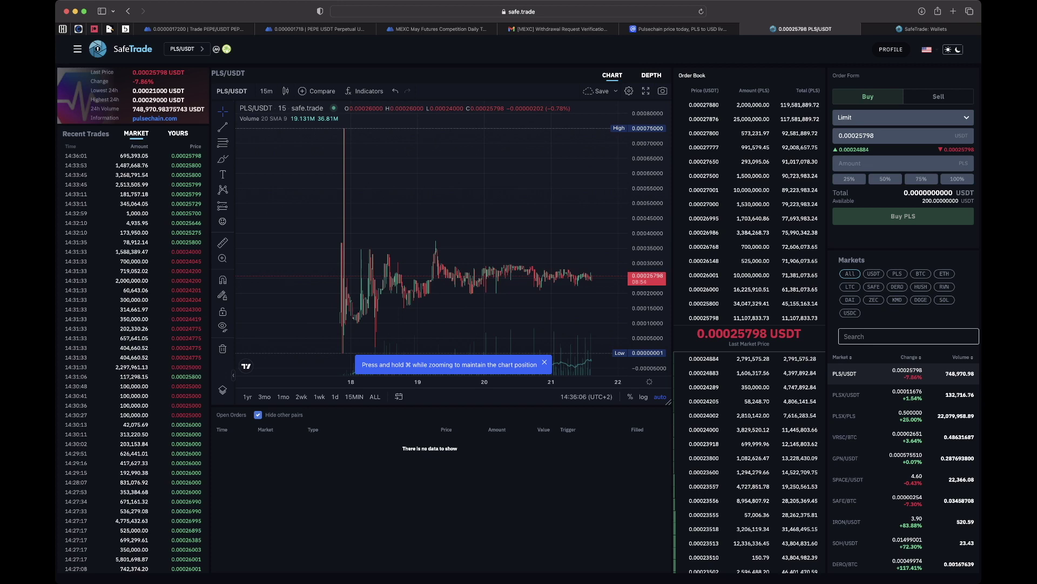
click(897, 164)
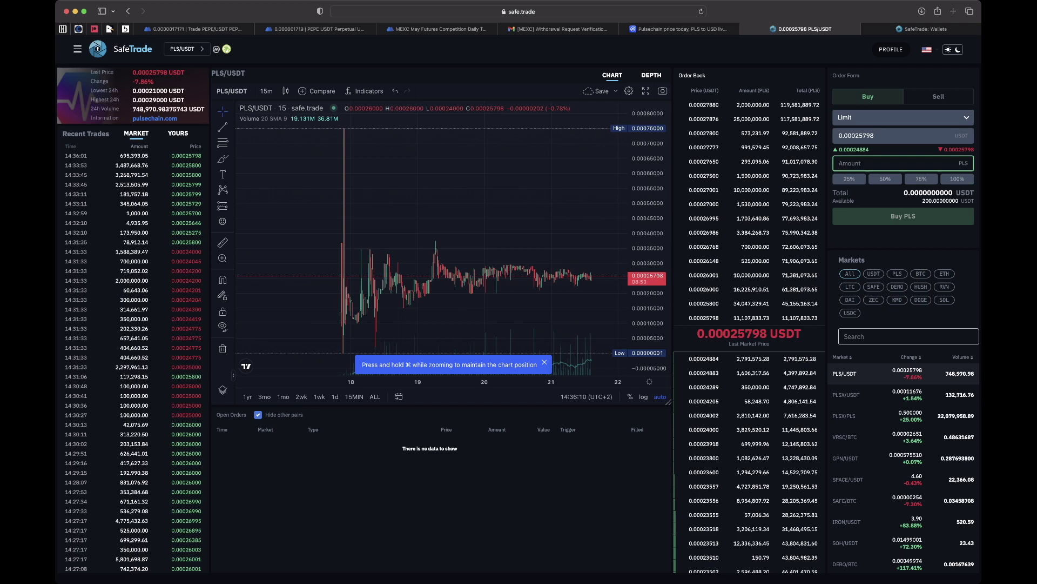
text(1)
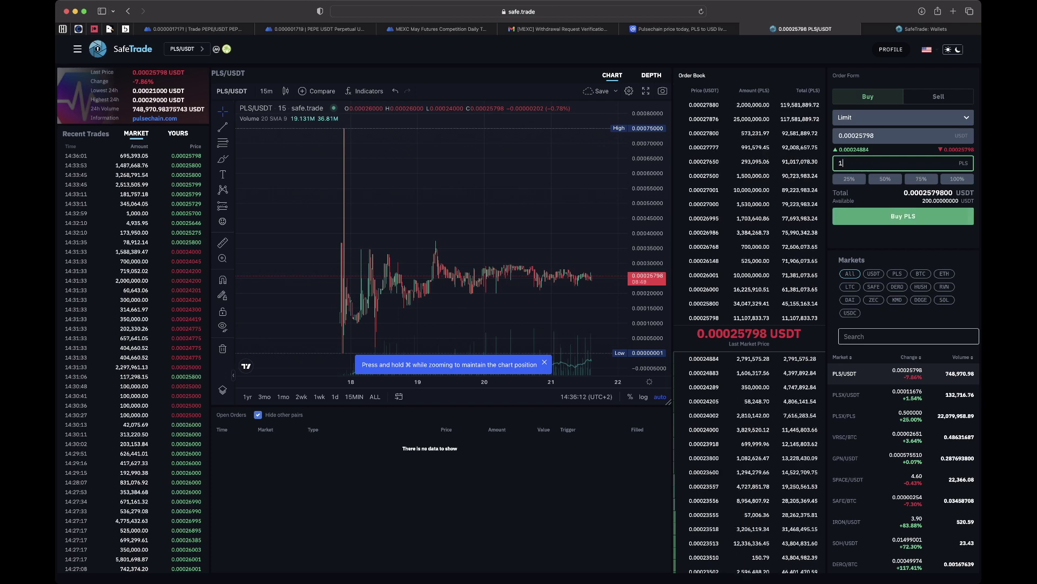
text(000000)
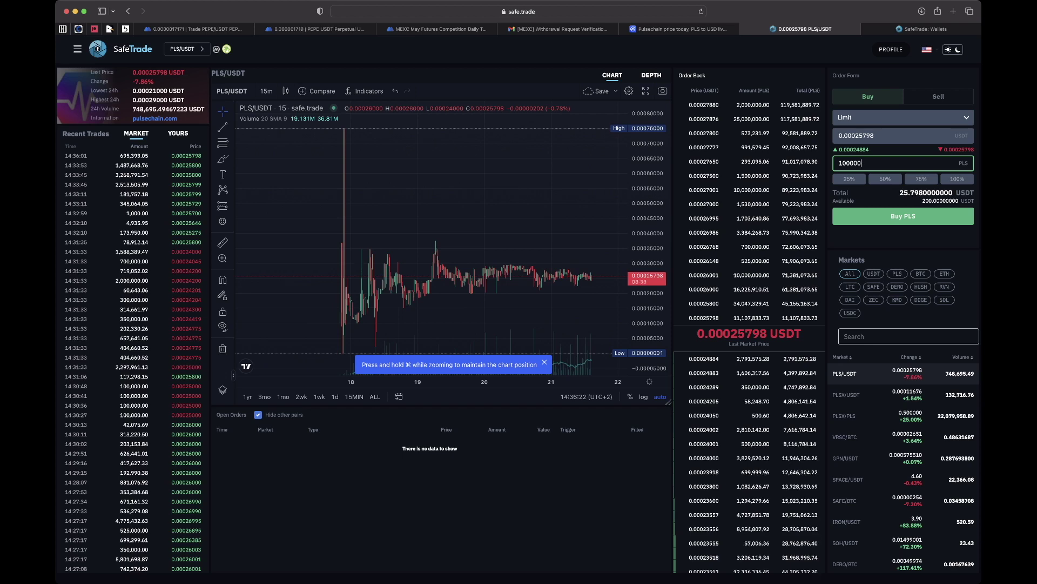
key(BackSpace)
key(BackSpace)
key(BackSpace)
key(BackSpace)
key(BackSpace)
key(BackSpace)
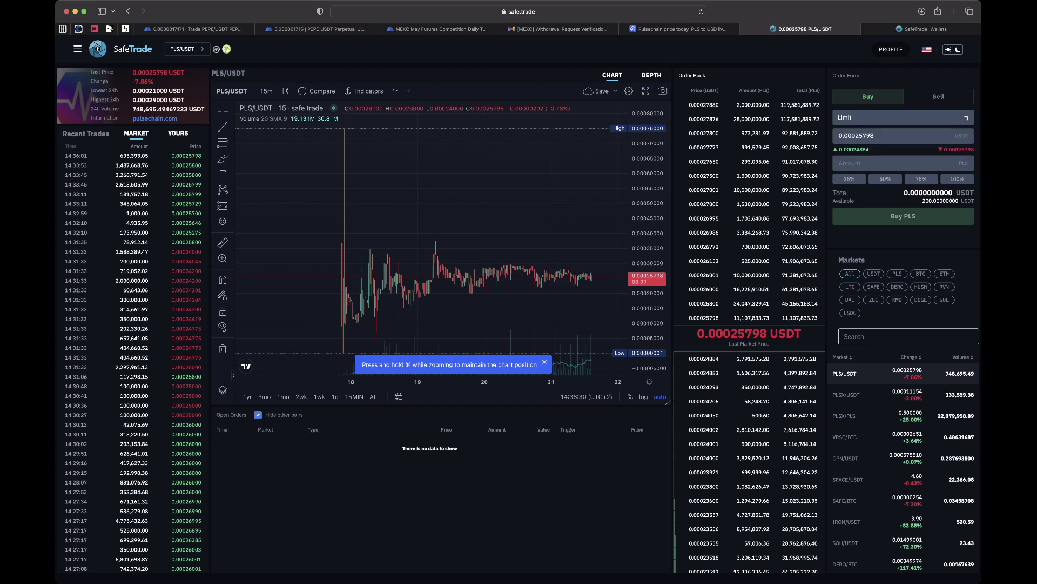
Switch to a Market order and buy PLS with 100% of the USDT balance, confirming it
click(899, 118)
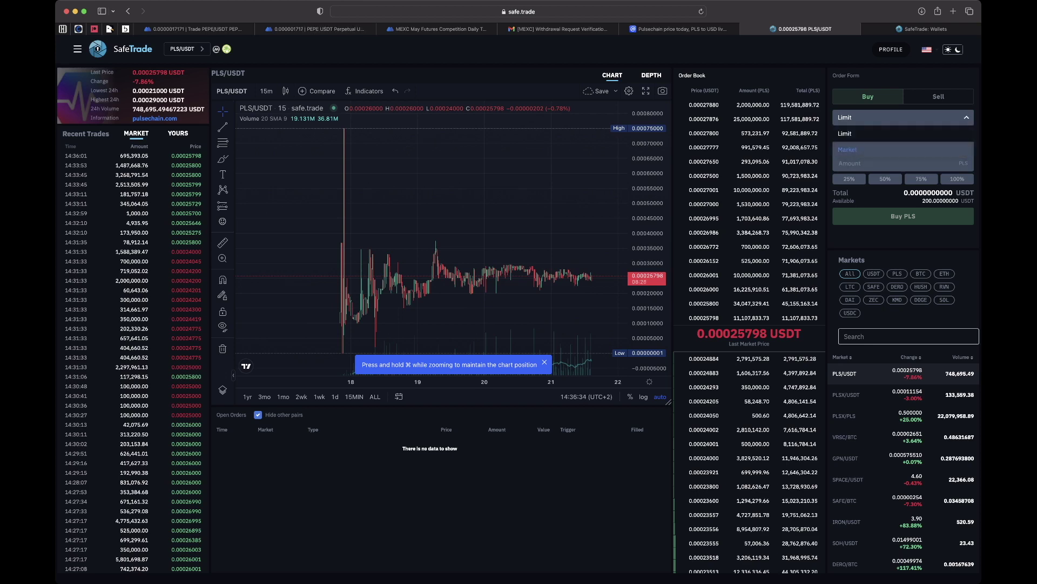
click(848, 149)
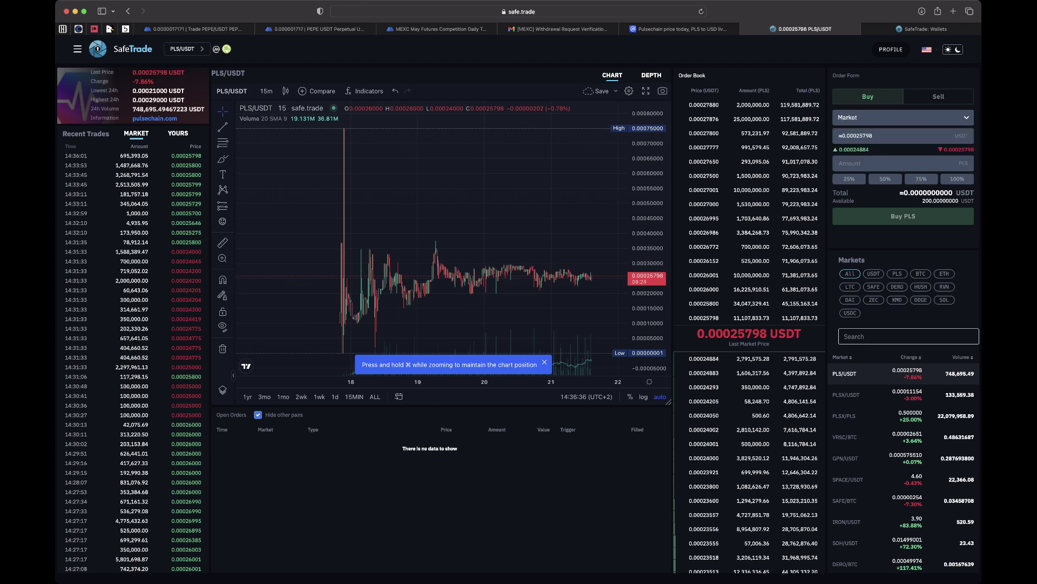
click(957, 179)
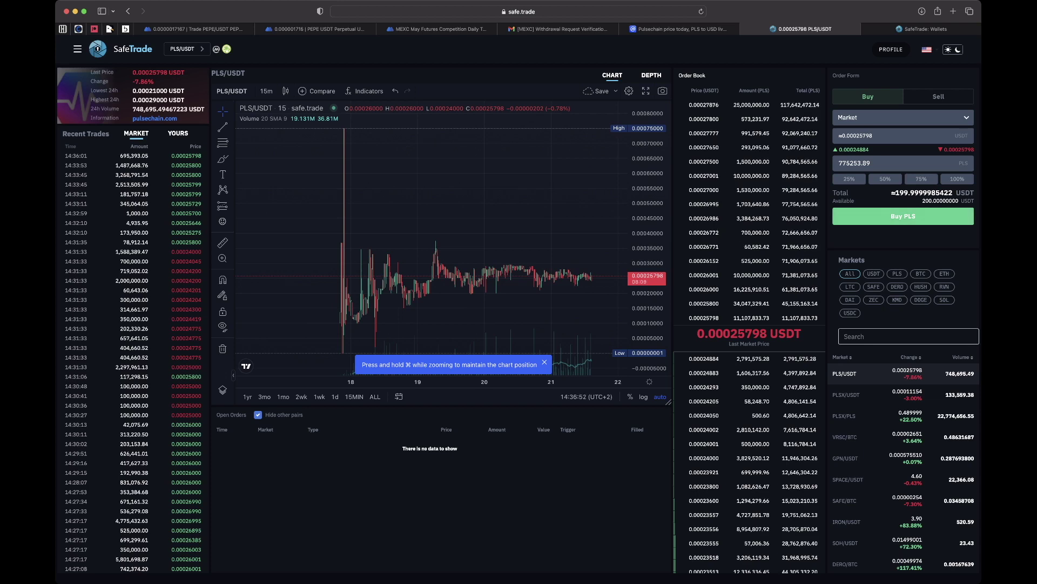
key(Return)
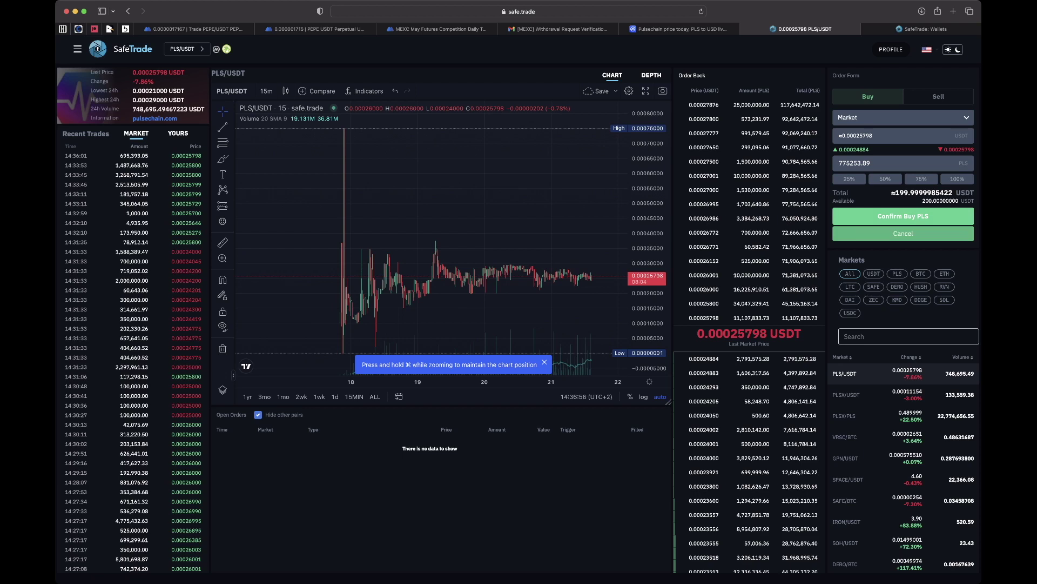
key(Return)
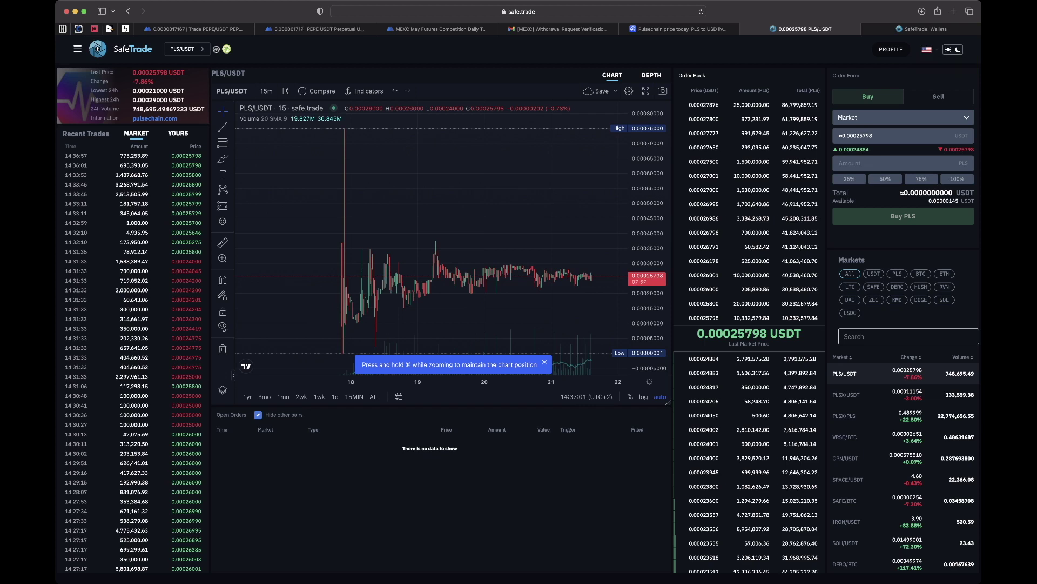
Switch the order form to Sell, then filter the wallet list by 'pl'
click(938, 97)
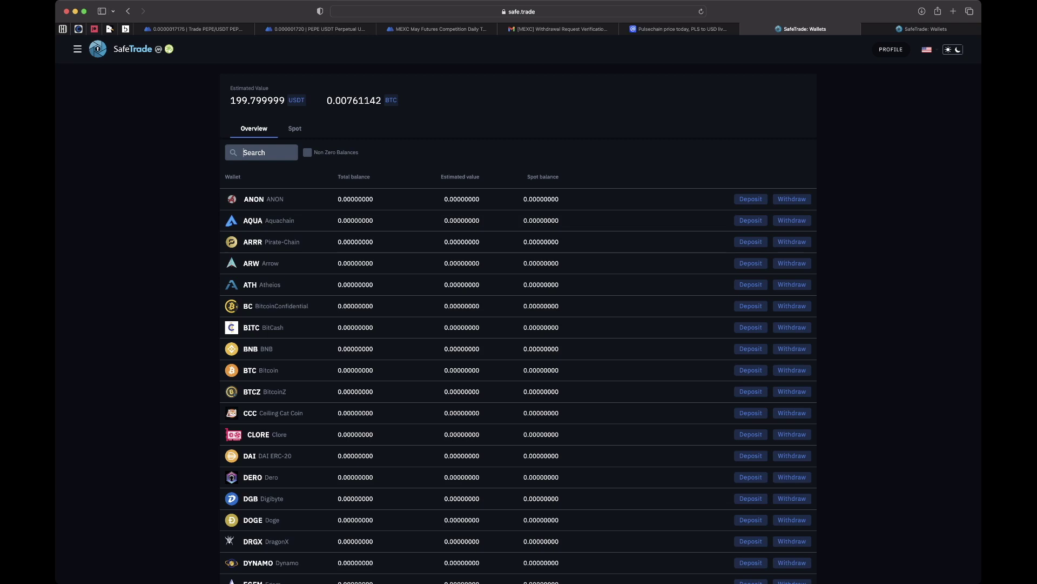
text(pls)
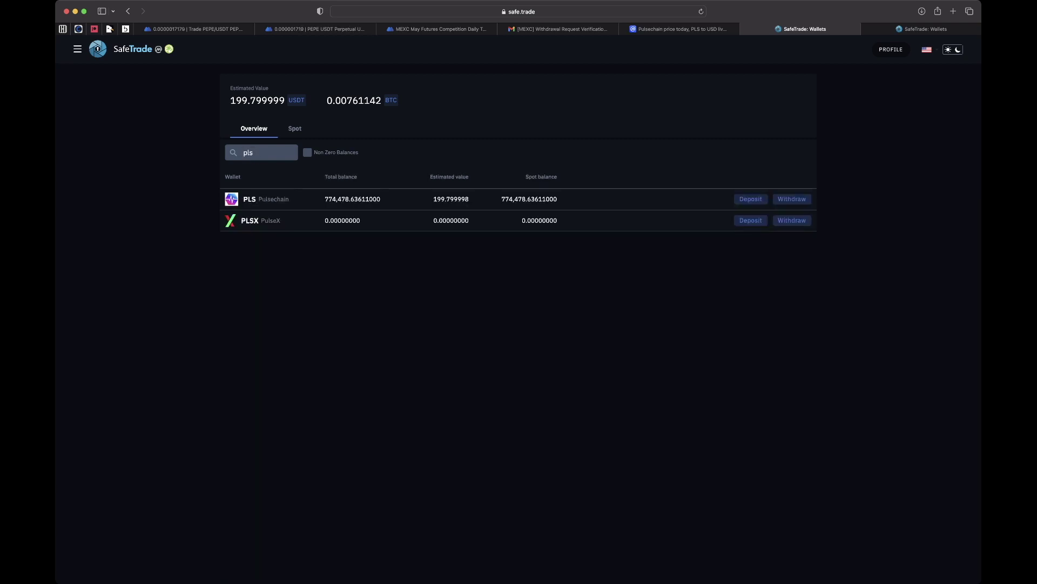
Start a PLS withdrawal on the Pulsechain (PLS) network, then move to the PulseChain.com tab
click(793, 199)
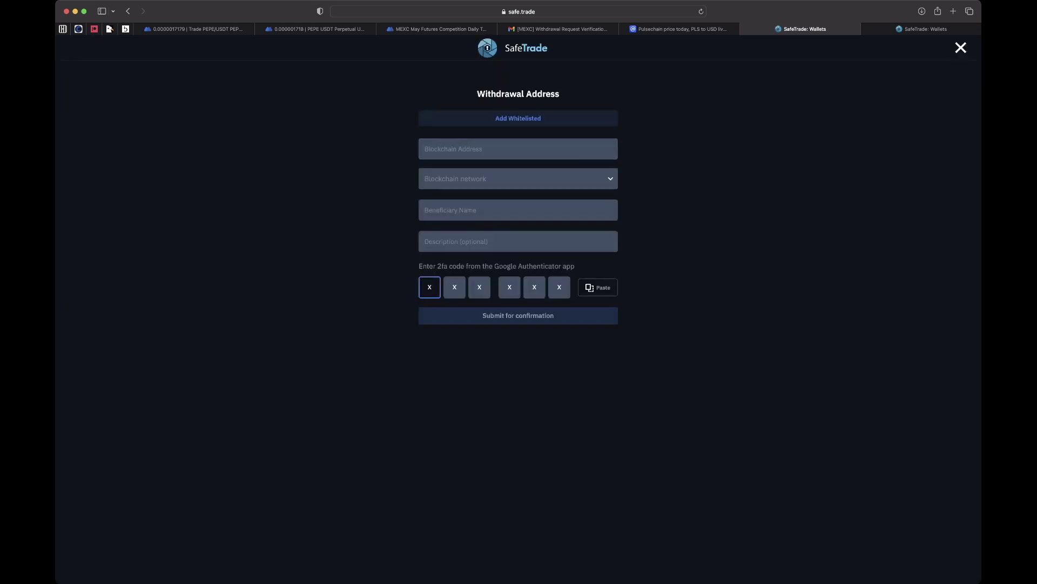
click(518, 179)
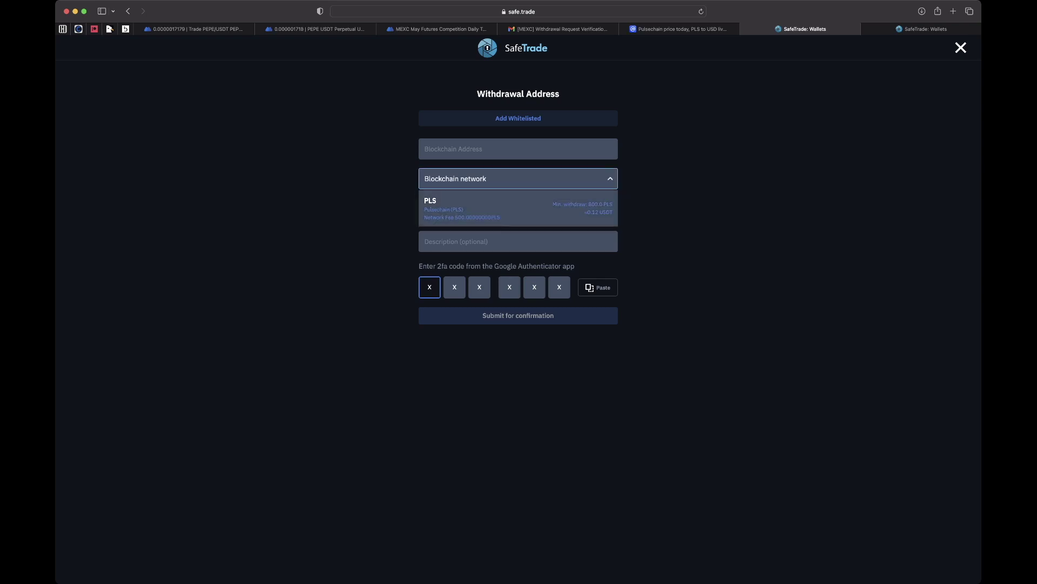
click(519, 208)
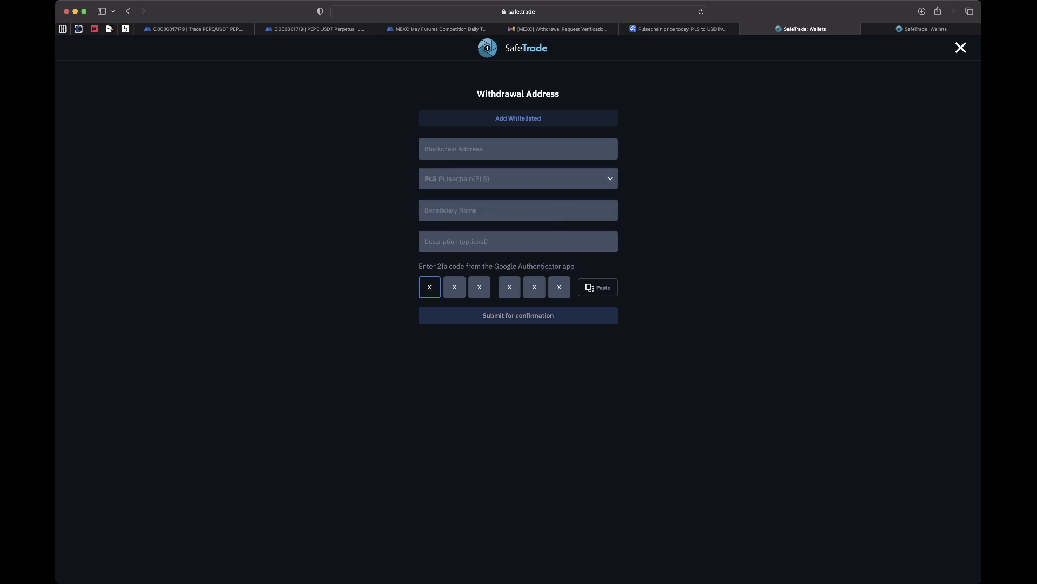
click(425, 149)
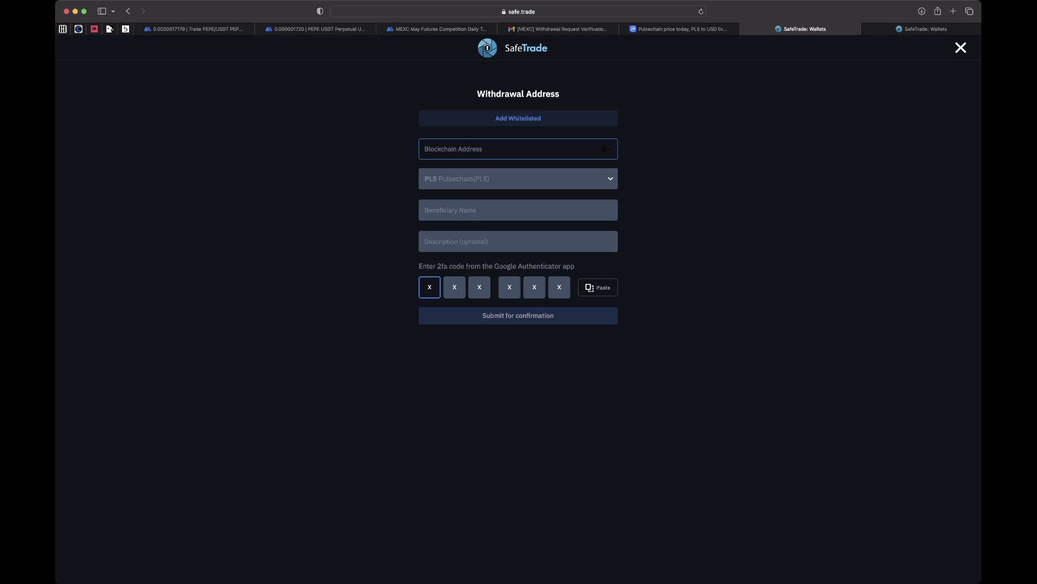
key(ctrl+Tab)
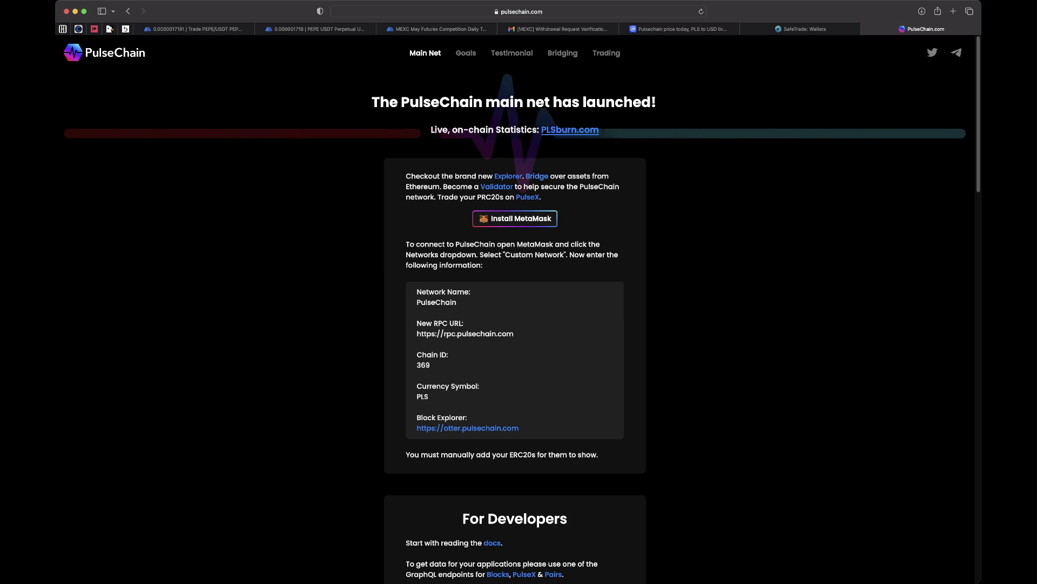
Scroll through PulseChain.com's MetaMask network details after returning from the MetaMask download page
scroll(515, 324, down, 3)
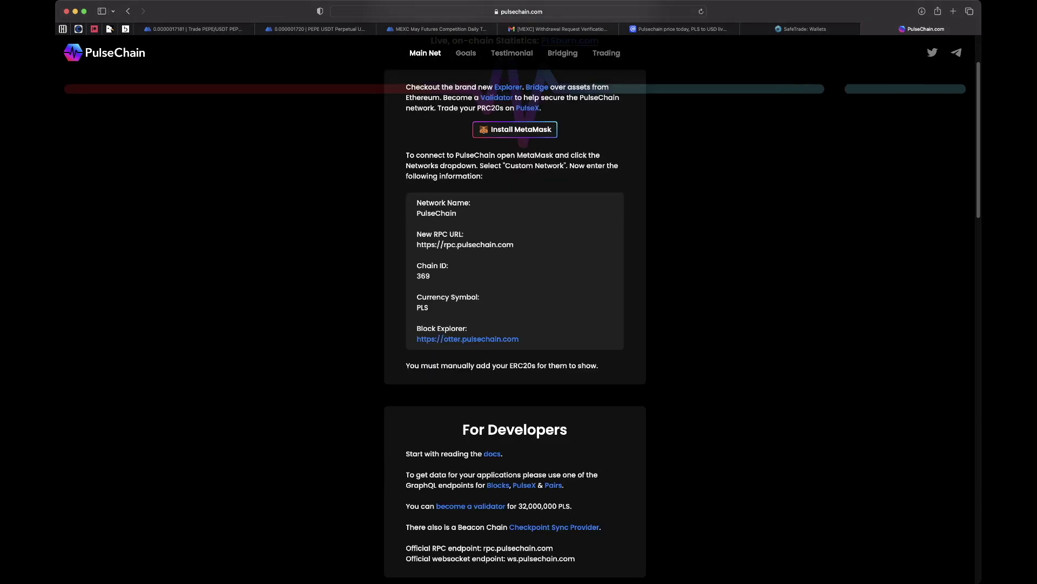
scroll(515, 325, up, 3)
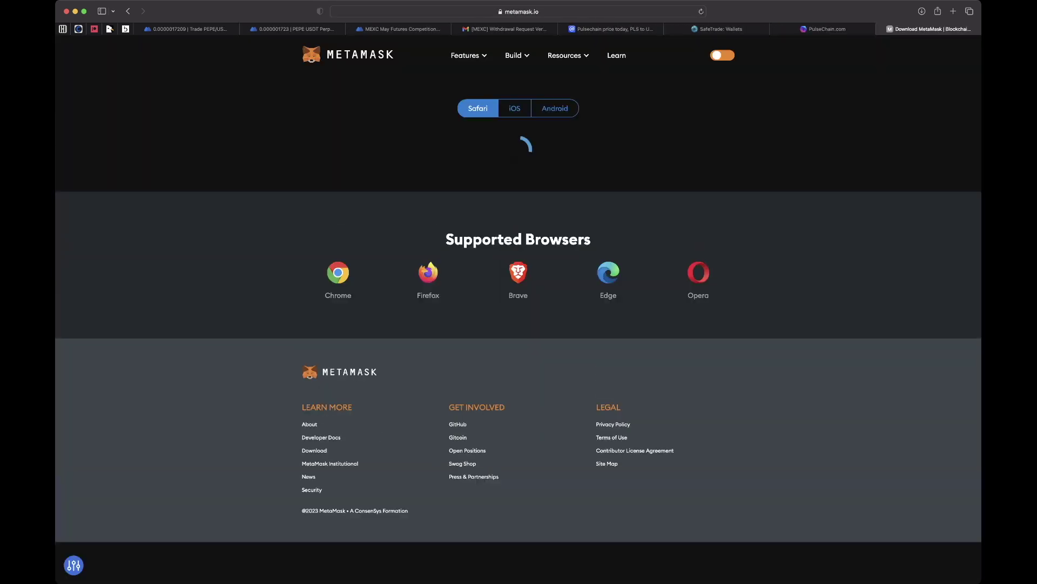
key(ctrl+shift+Tab)
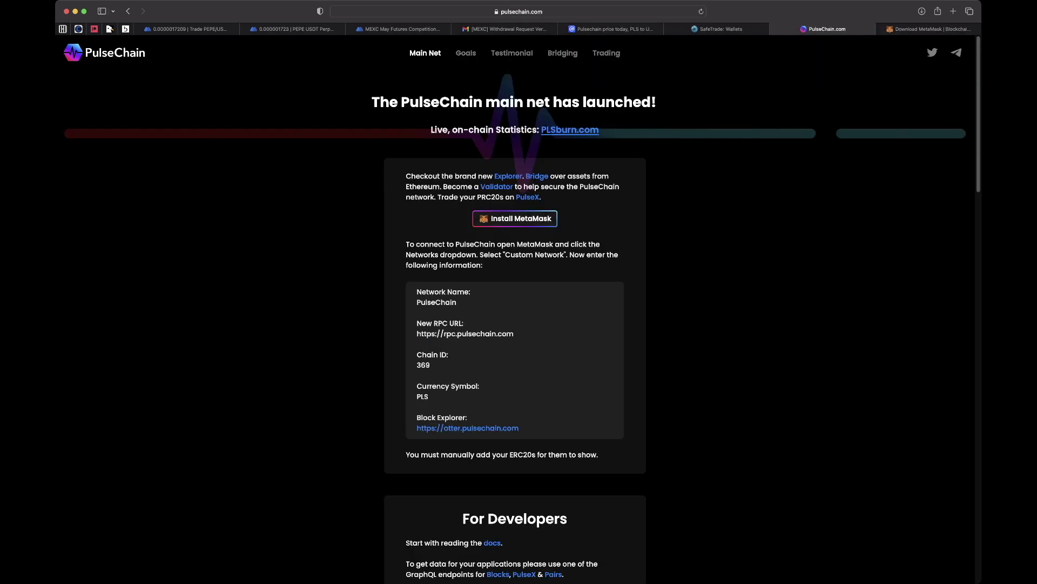
scroll(515, 270, down, 1)
scroll(514, 270, up, 1)
scroll(514, 308, down, 1)
scroll(515, 308, down, 2)
scroll(515, 308, up, 2)
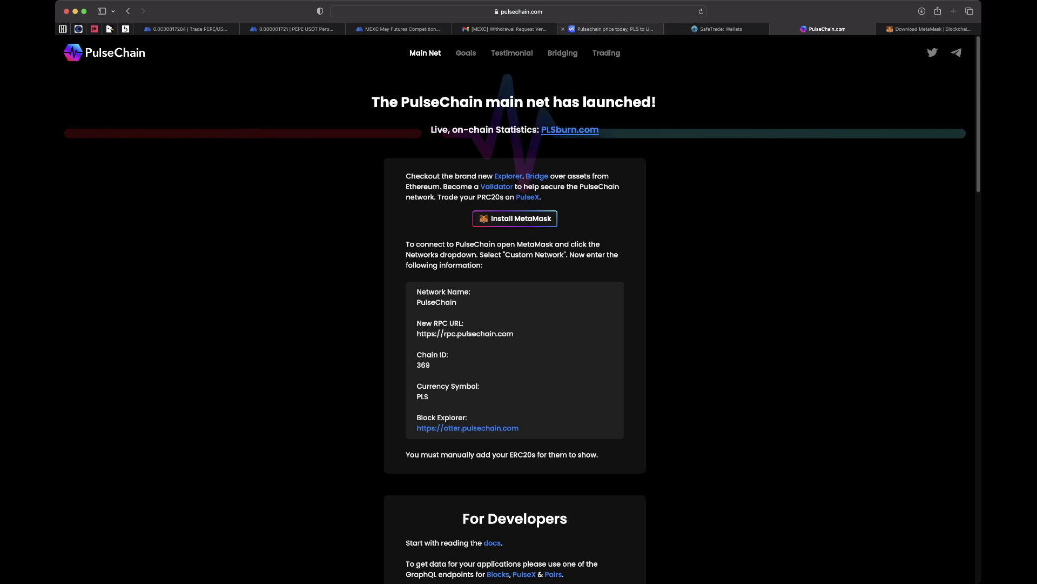
Return to the SafeTrade withdrawal form and look through the network options, keeping PLS
click(718, 28)
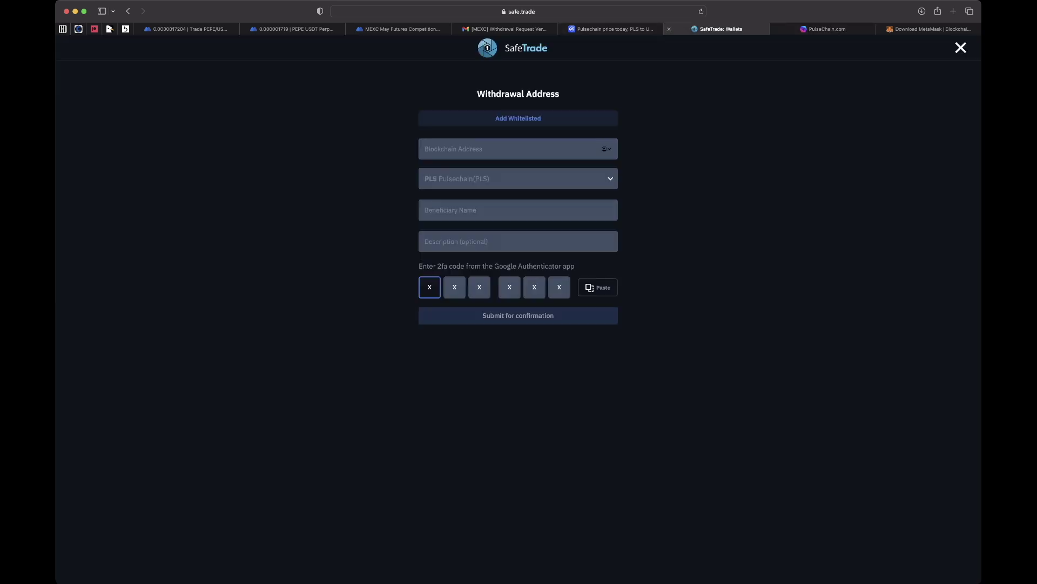
click(459, 148)
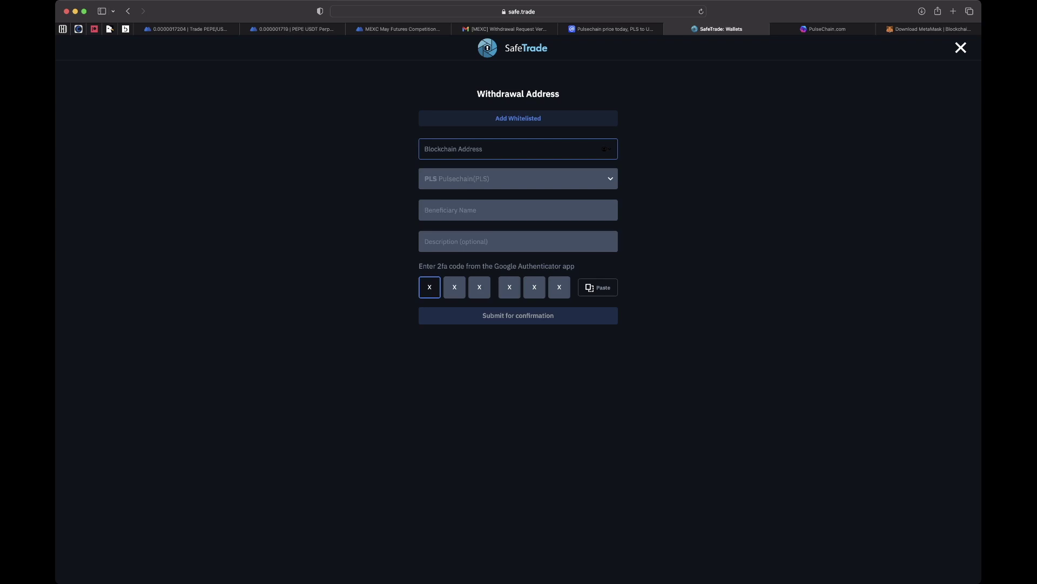
key(Tab)
key(Down)
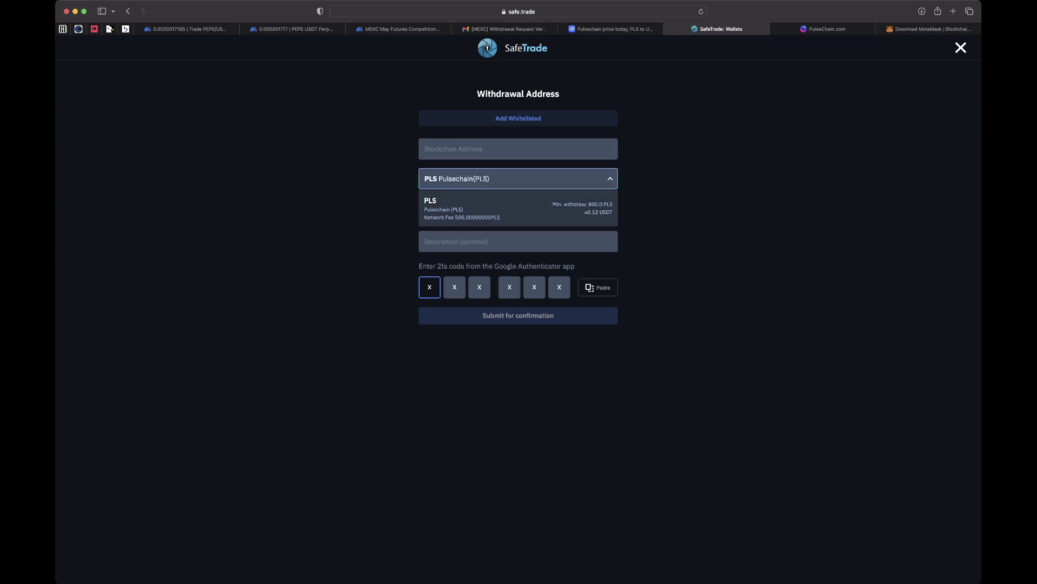
key(Return)
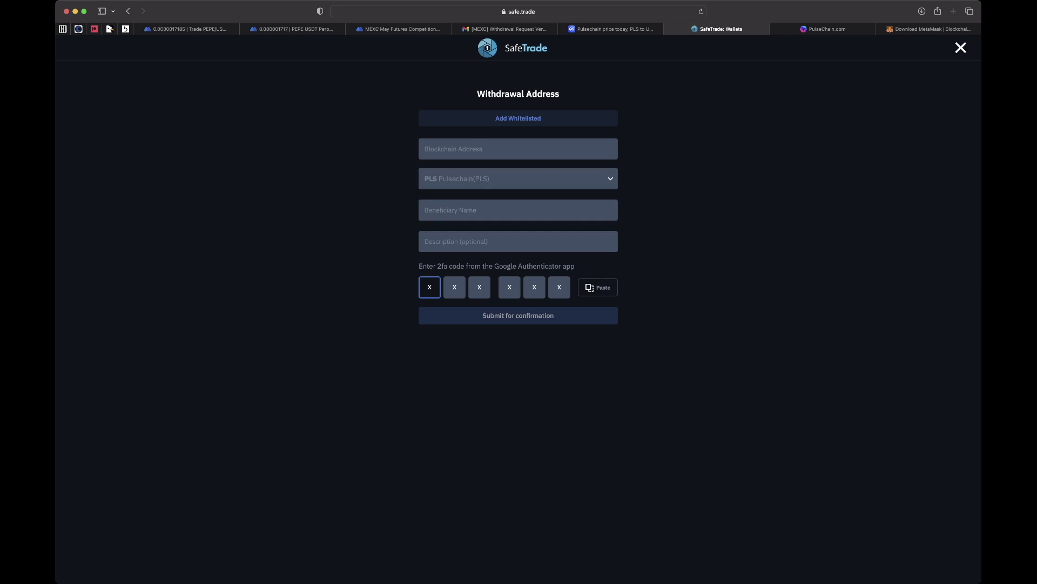
key(Down)
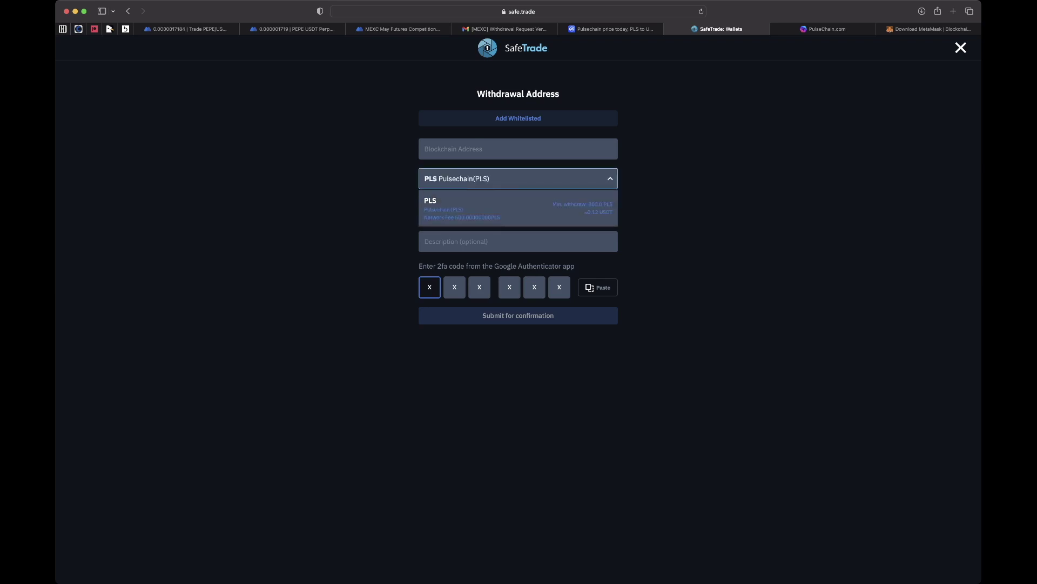
key(Return)
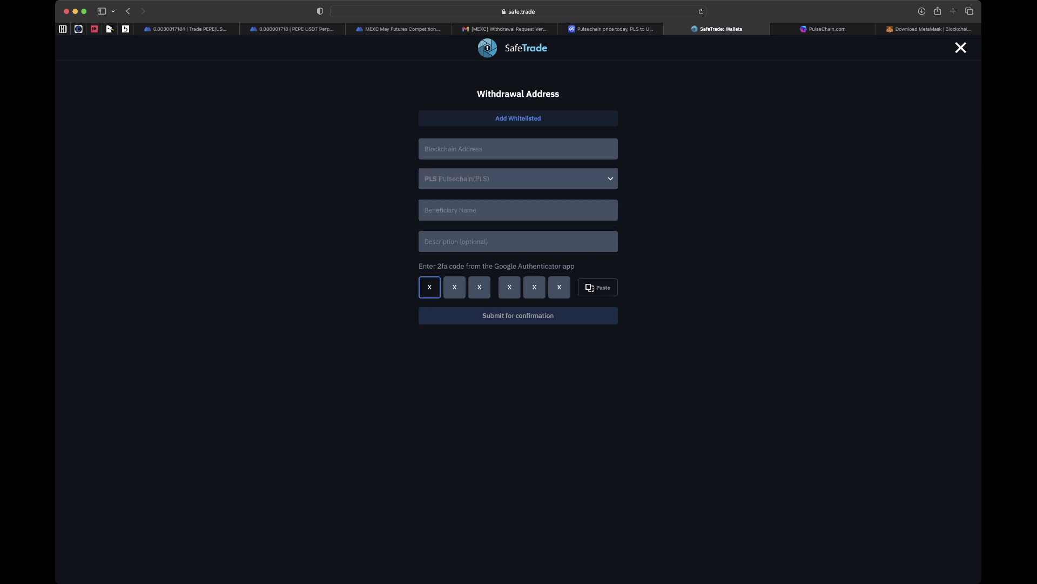
key(Down)
key(shift+Tab)
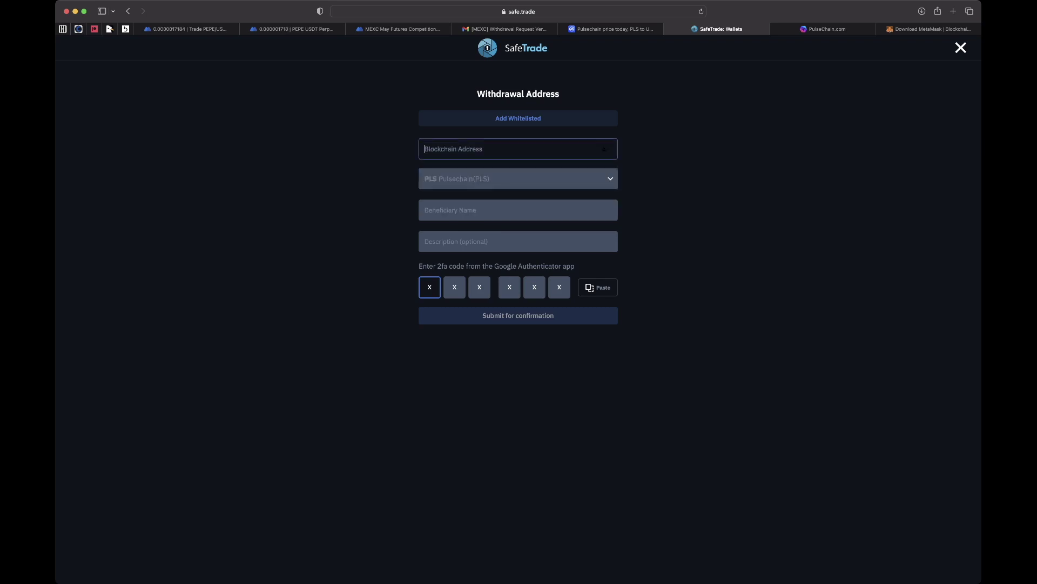
key(shift+Tab)
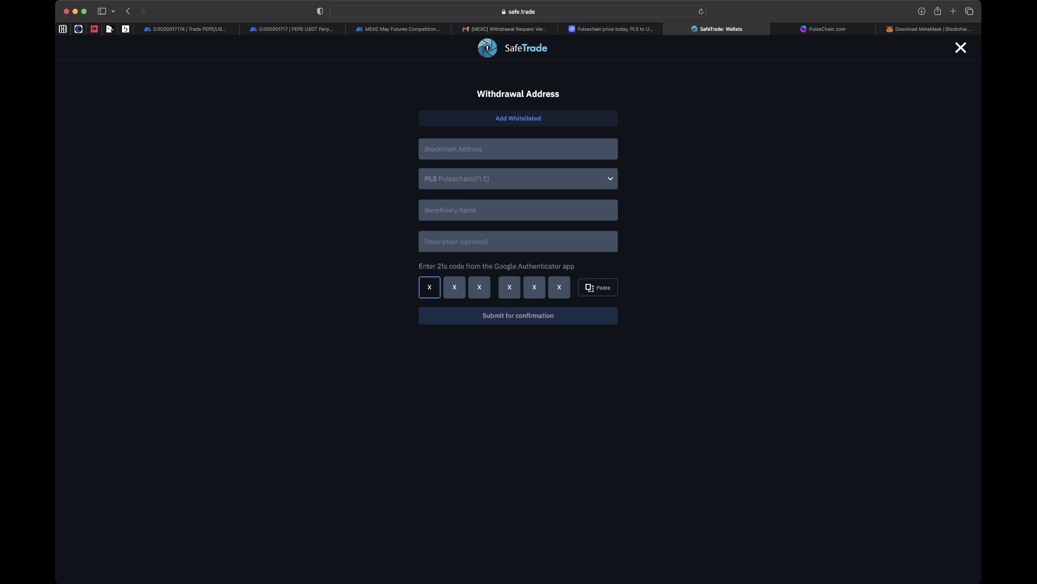
Paste the destination wallet address and choose PLS Pulsechain(PLS) as its network
click(518, 148)
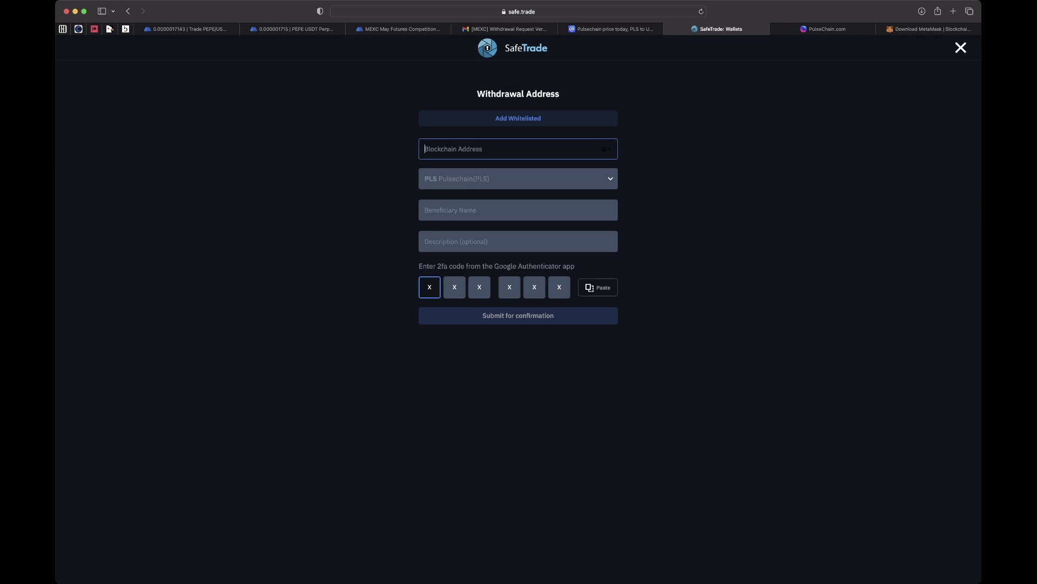
key(super+Tab)
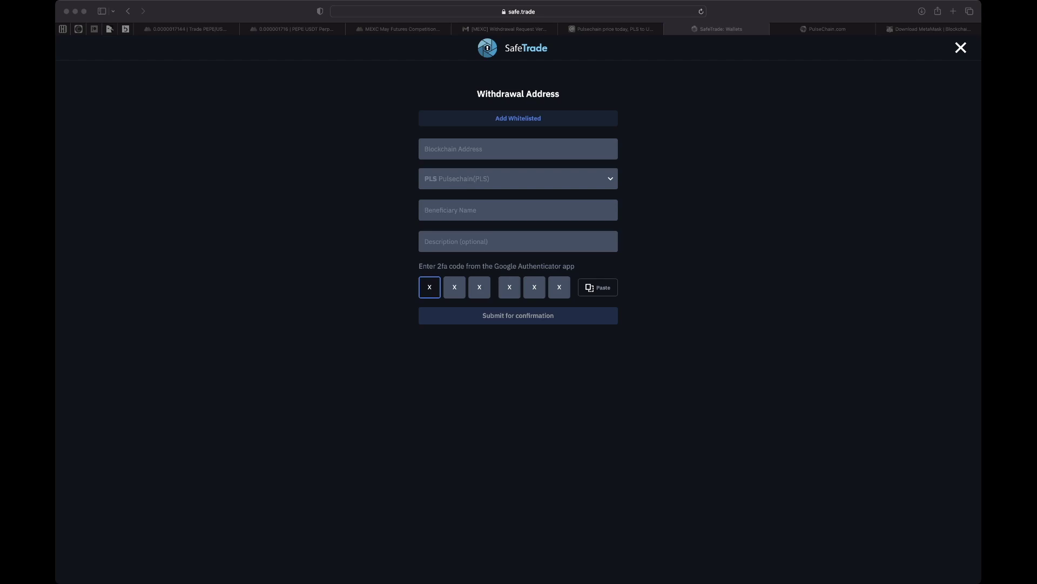
key(super+Tab)
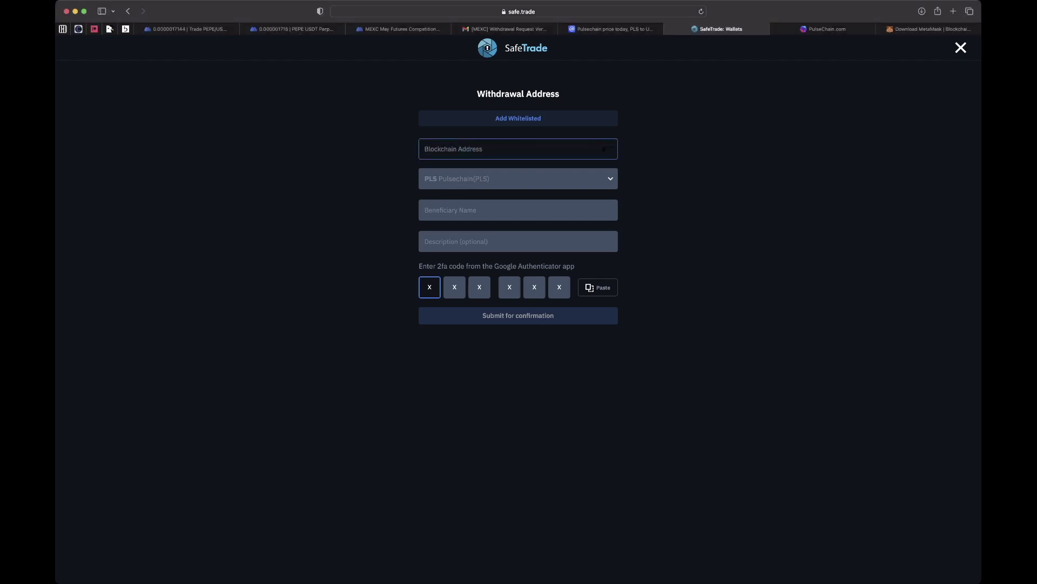
key(super+v)
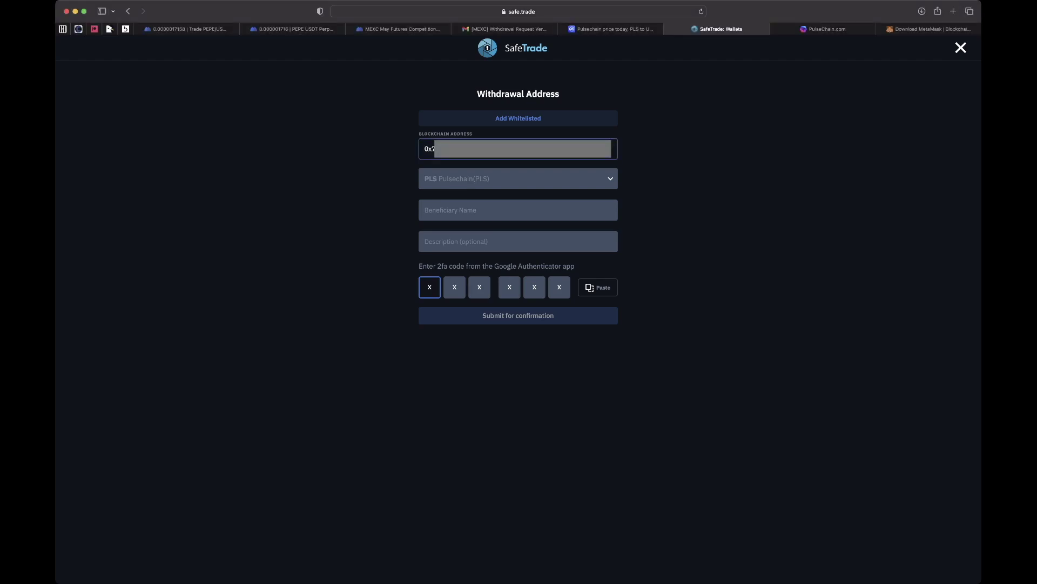
key(Tab)
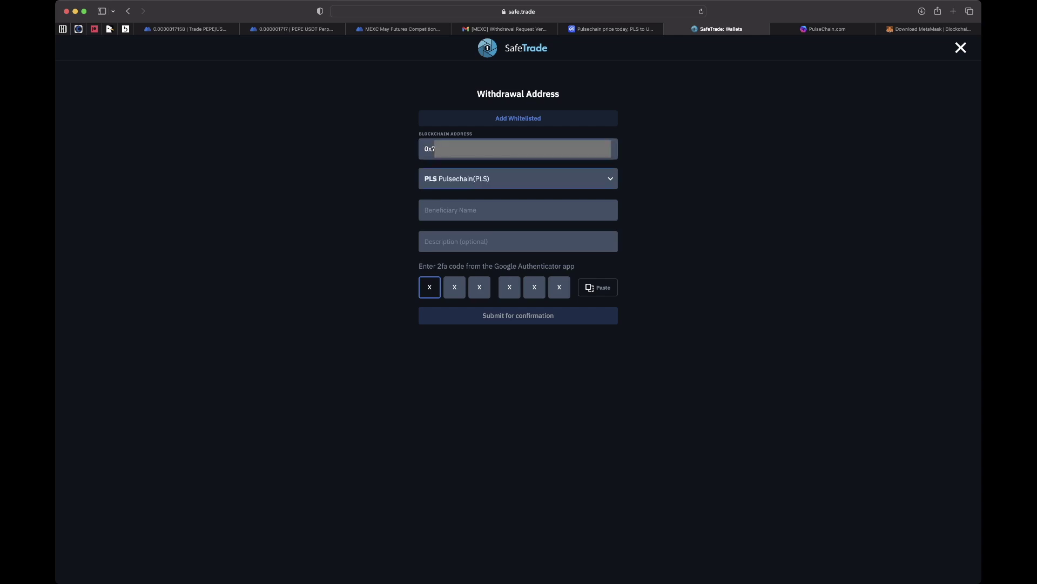
key(Down)
key(Return)
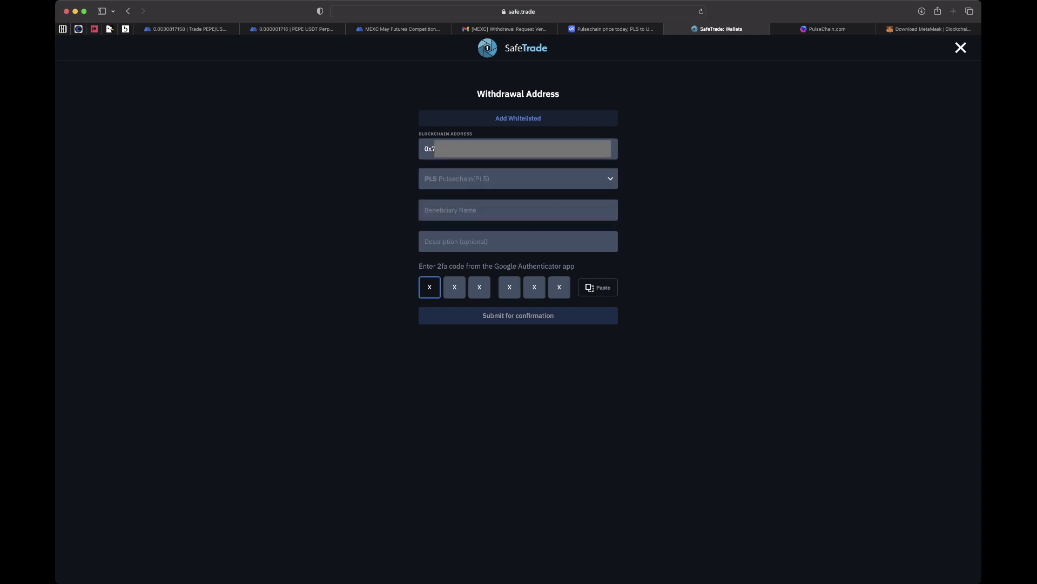
Name the new address 'Eth PulseChain 2 Metamask' and enter the 2FA authenticator code
click(517, 210)
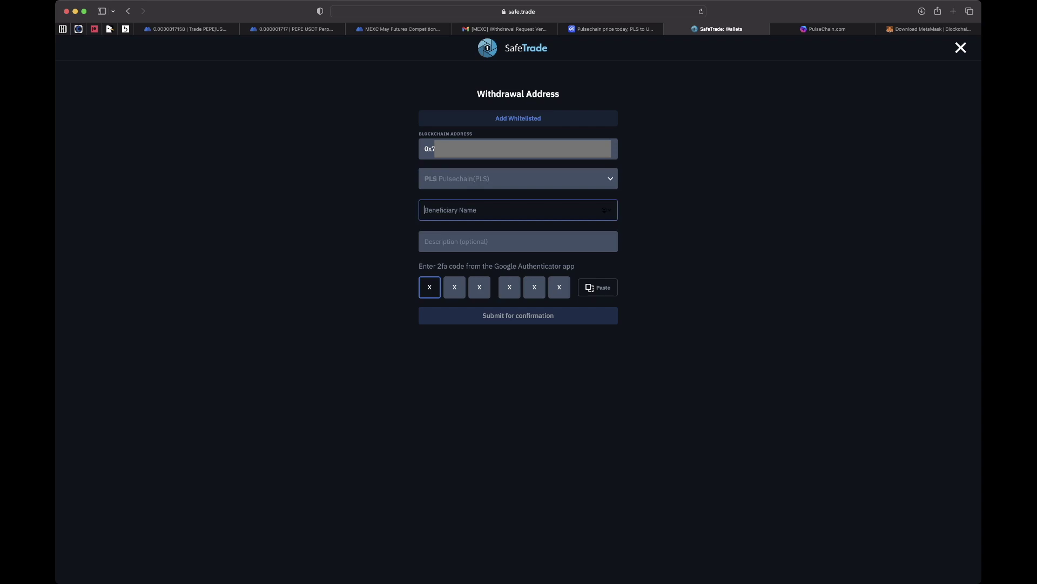
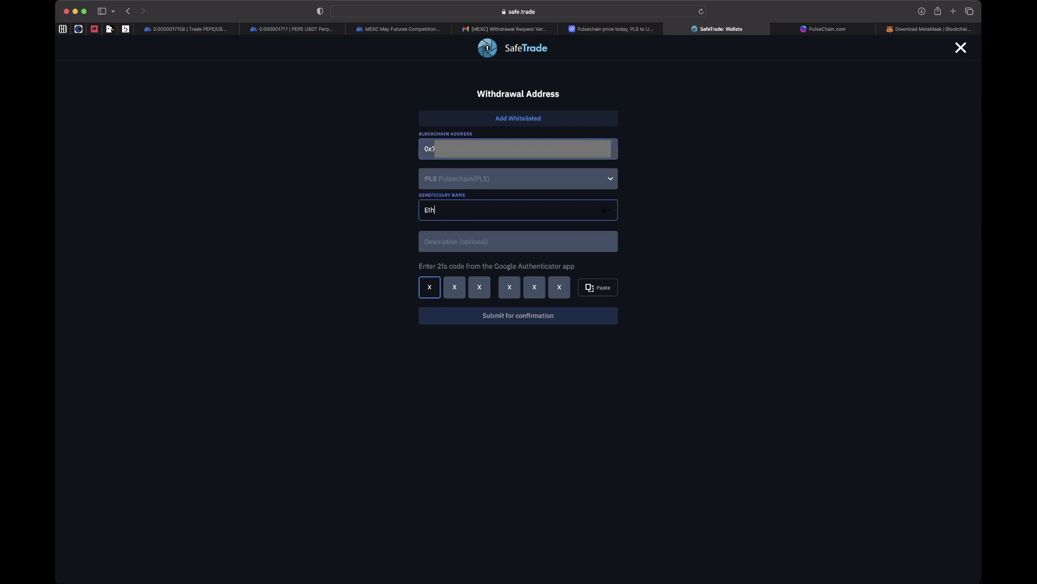
key(BackSpace)
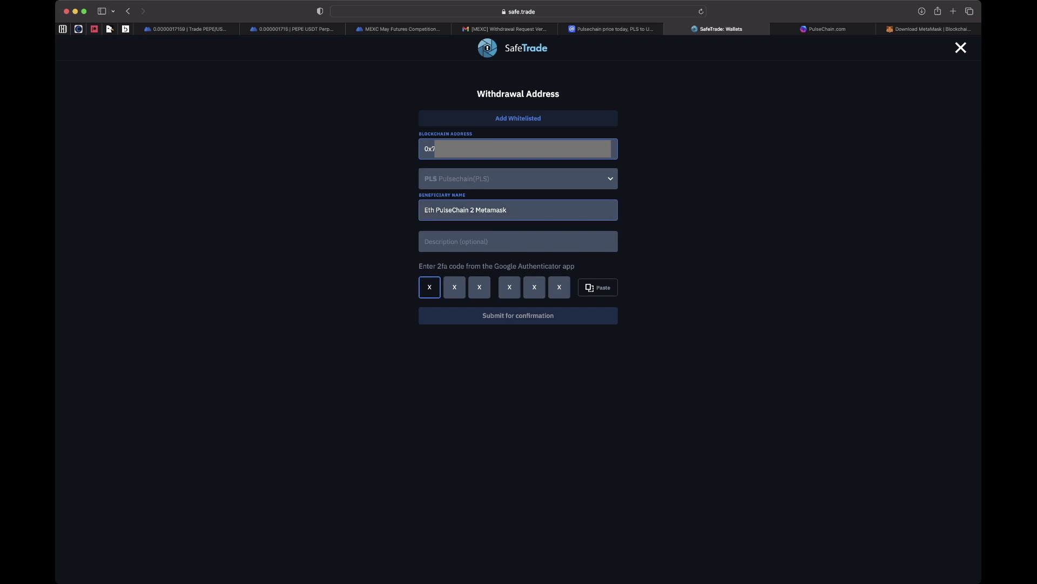
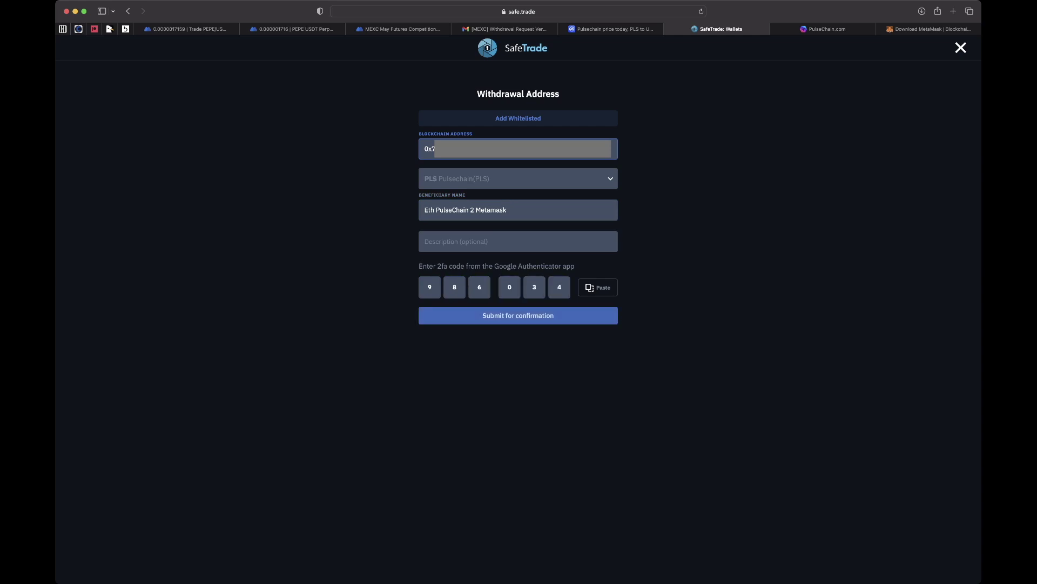
Save the new address and request an 800 PLS withdrawal to it
key(Return)
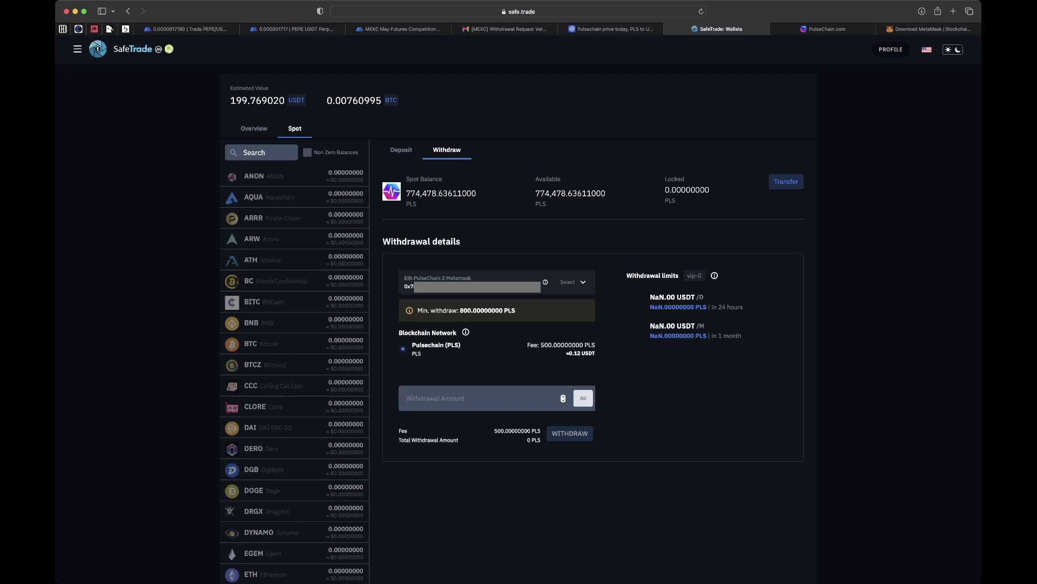
text(800)
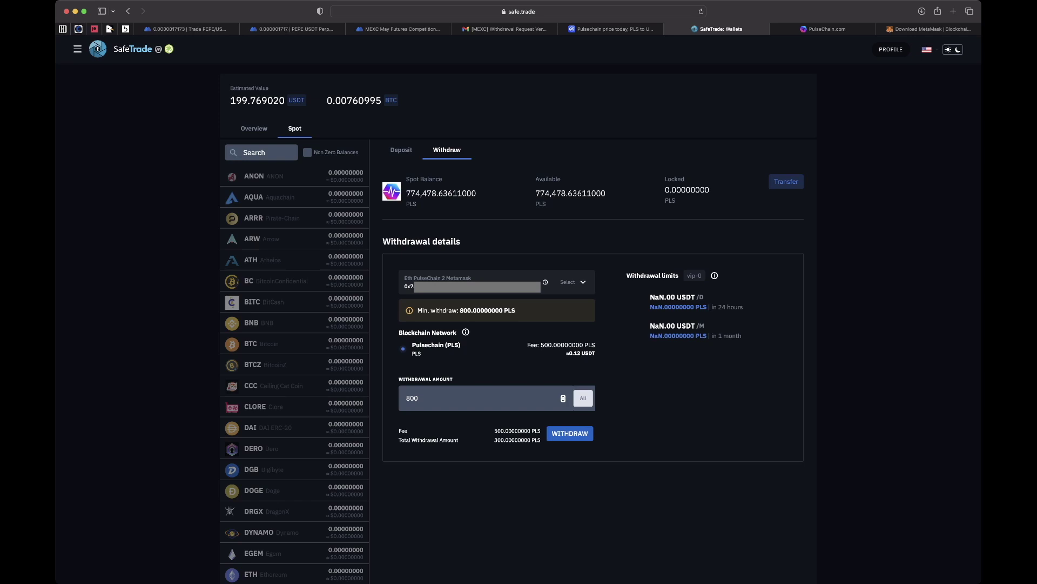
key(Return)
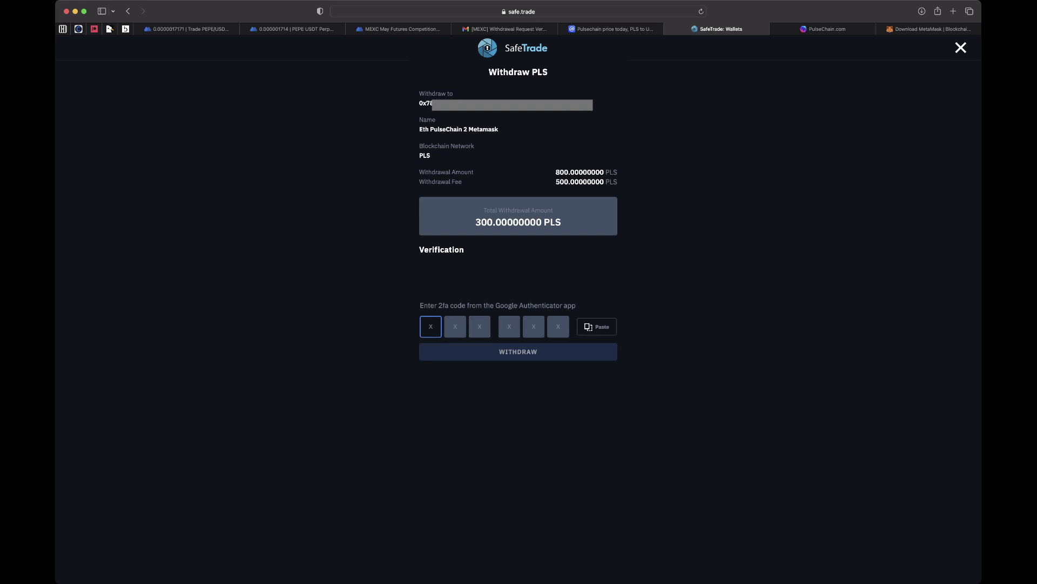
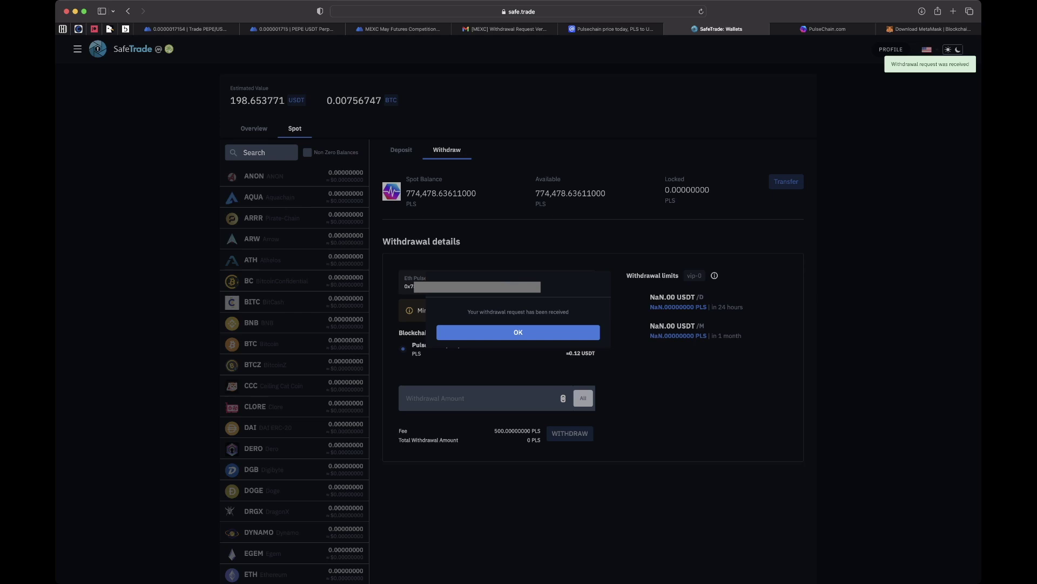
Enter the 2FA code to confirm the 800 PLS withdrawal and dismiss the received message
key(Return)
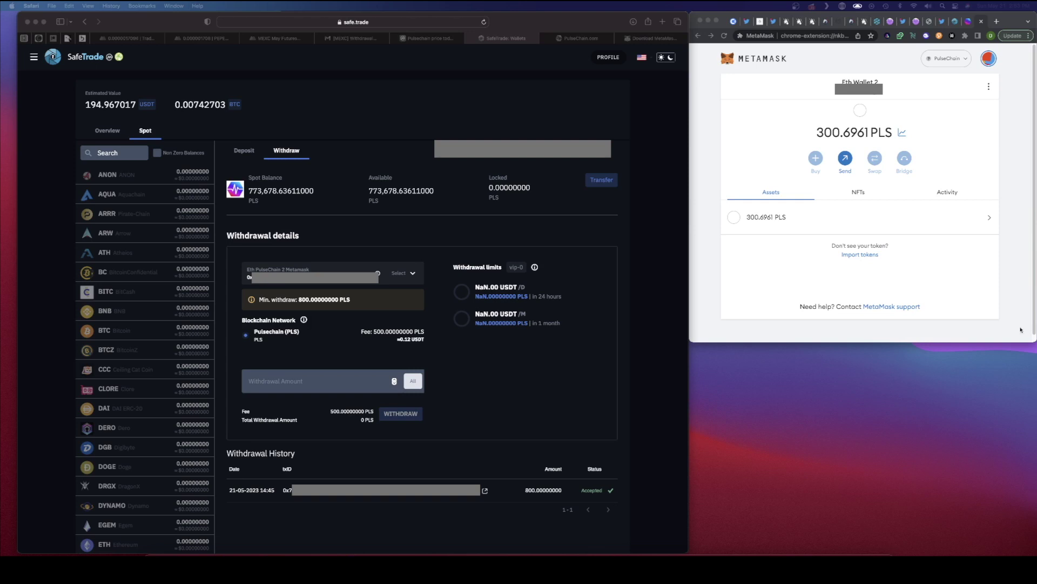
Set the withdrawal amount to the entire PLS balance and proceed to the confirmation page
click(639, 307)
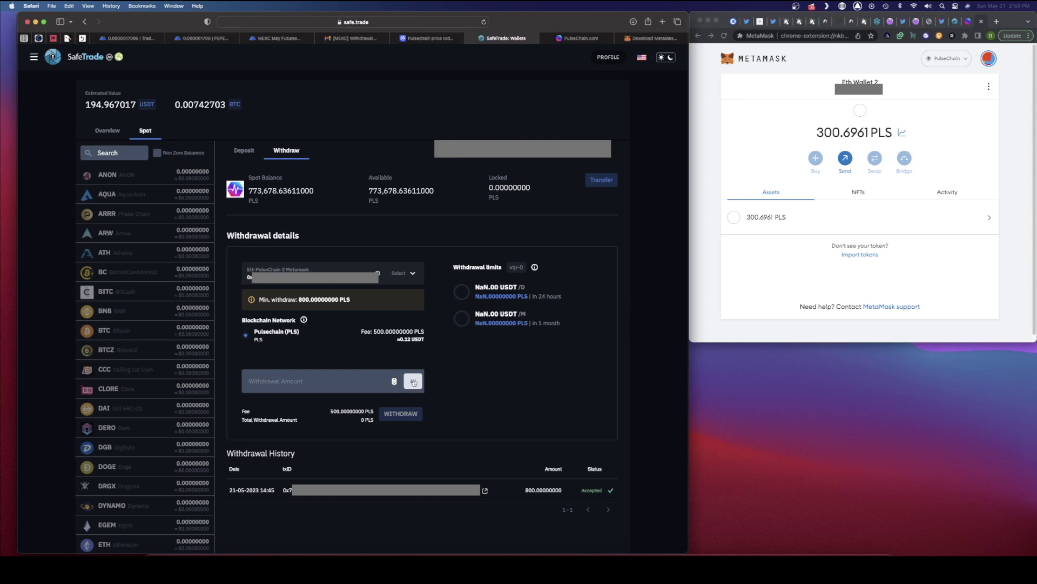
click(413, 382)
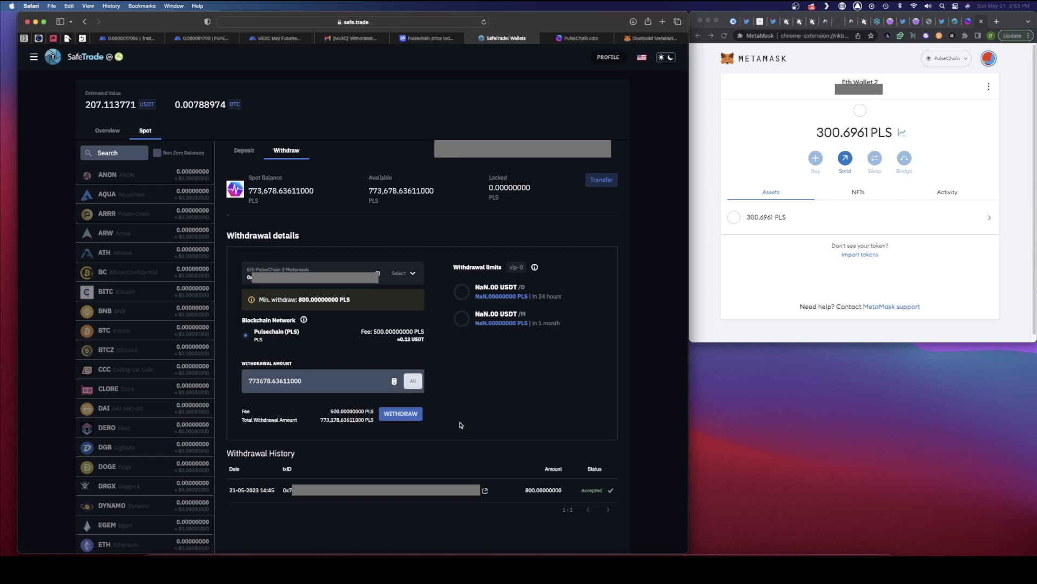
click(401, 415)
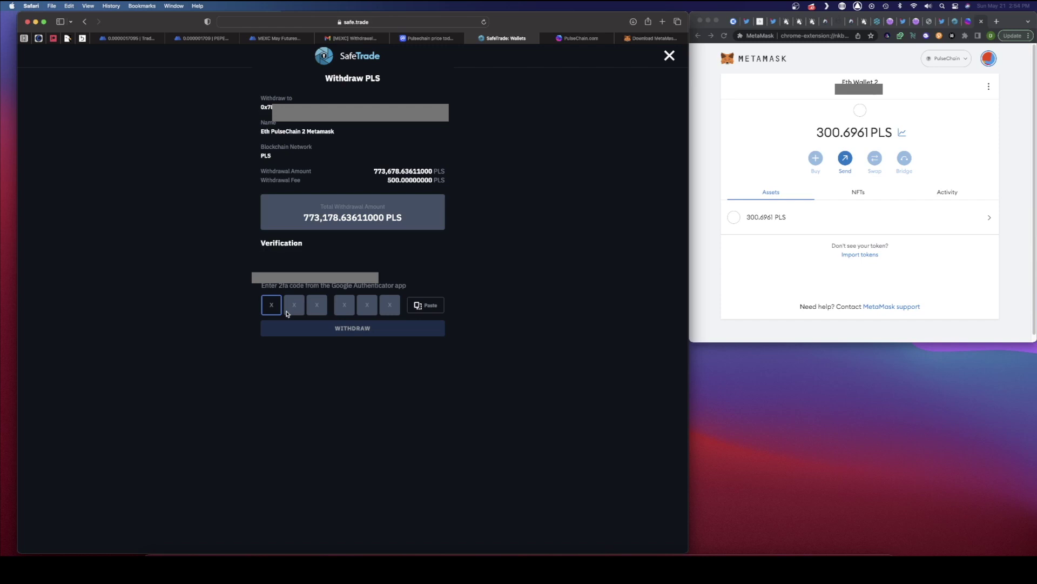
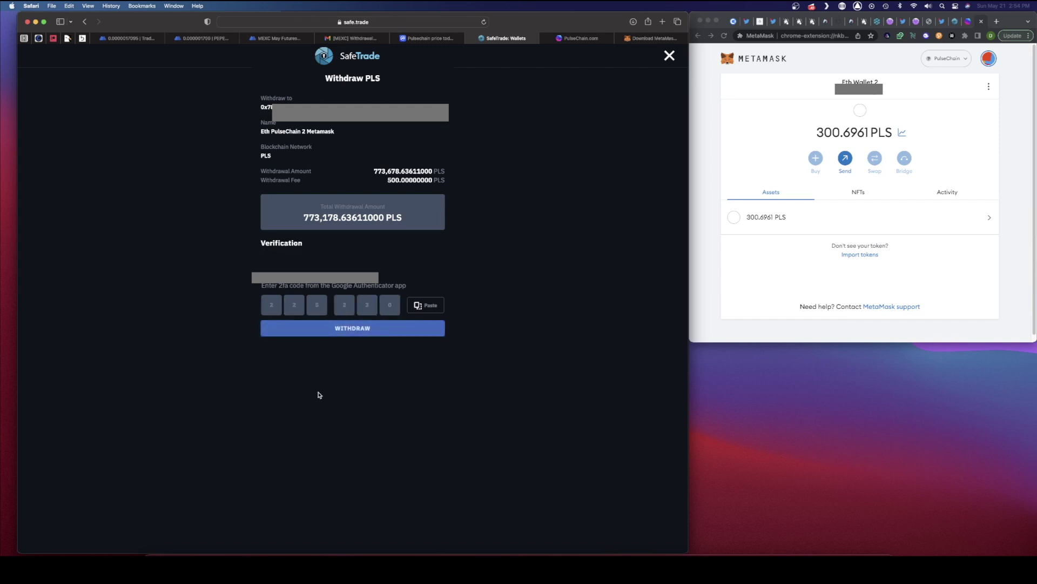
Enter the 2FA code and confirm the full-balance PLS withdrawal
click(365, 329)
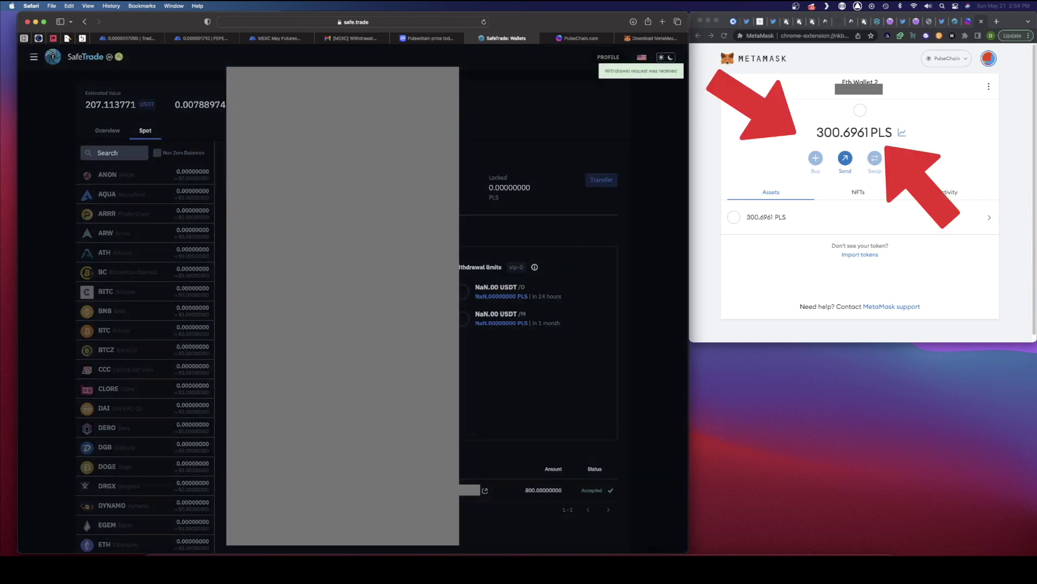
scroll(538, 388, down, 1)
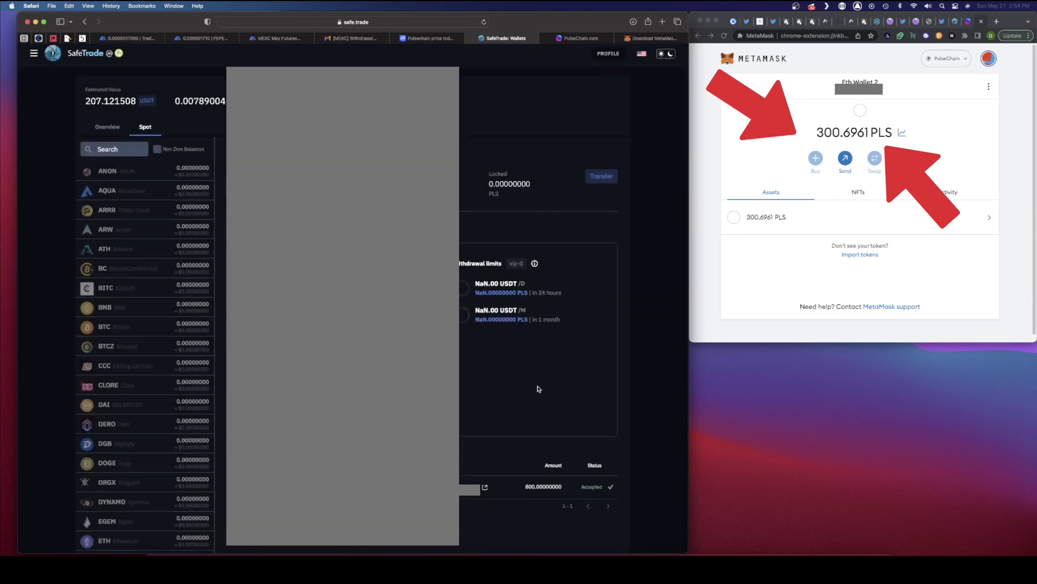
scroll(538, 388, down, 2)
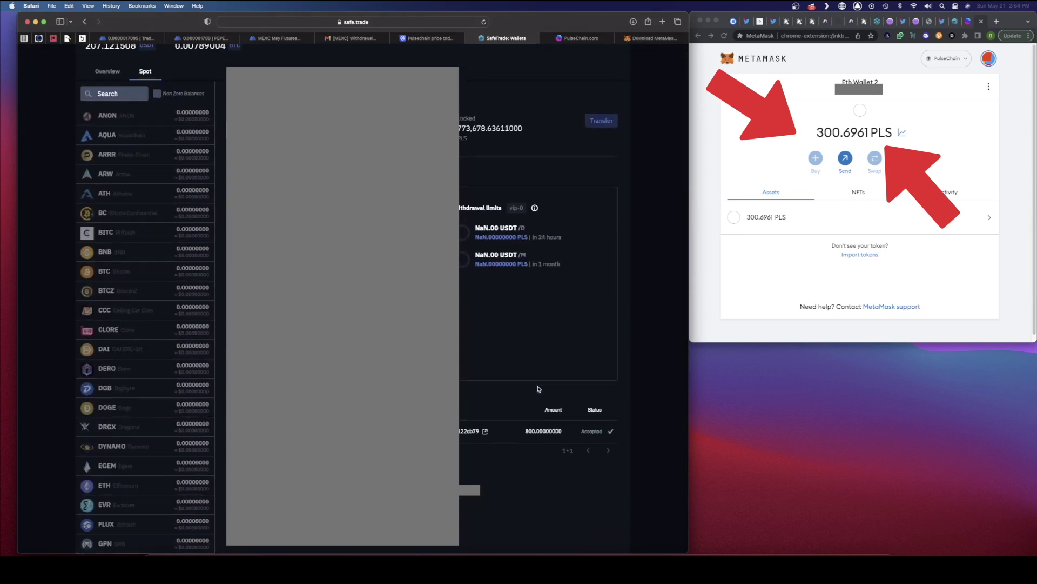
scroll(538, 389, up, 3)
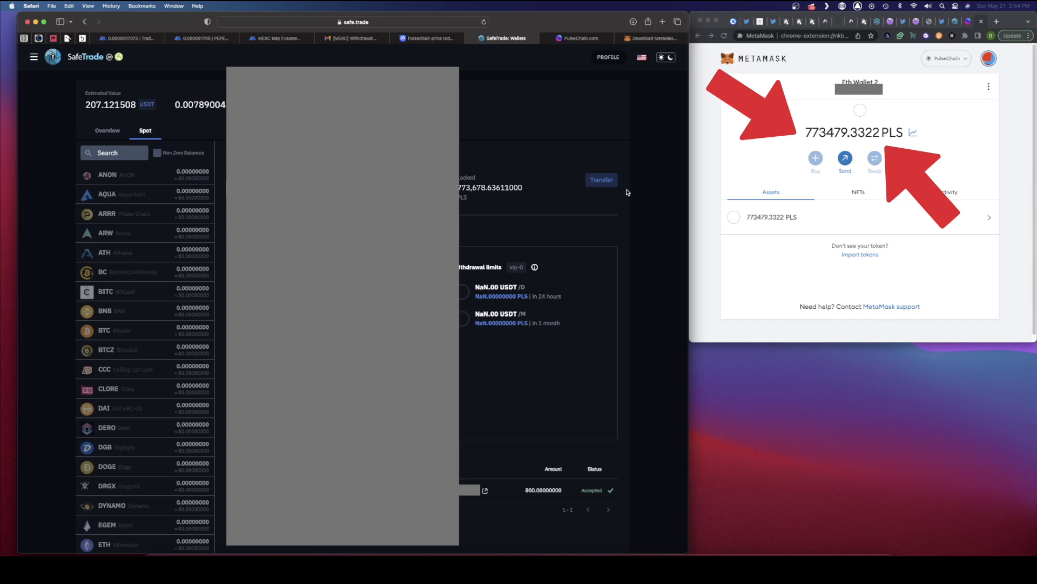
Switch to the PulseChain.com tab and back to SafeTrade Wallets, then open the navigation menu
click(576, 39)
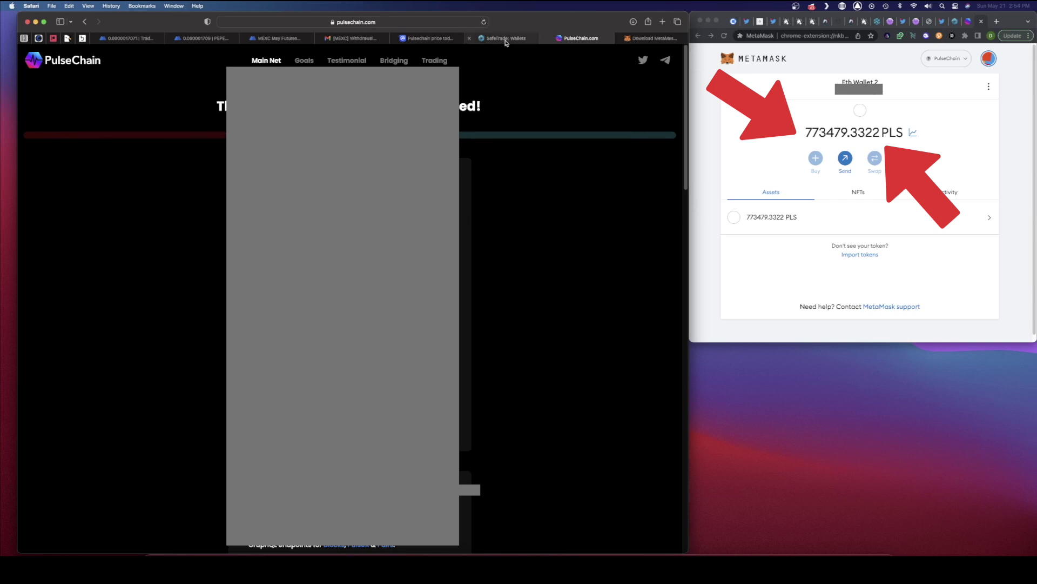
mouse_move(502, 39)
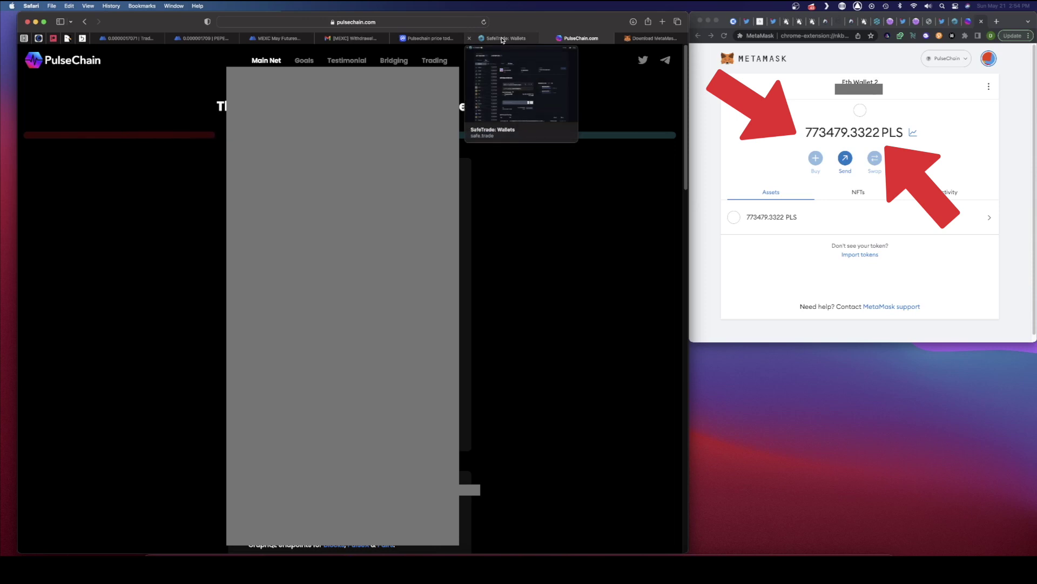
click(502, 39)
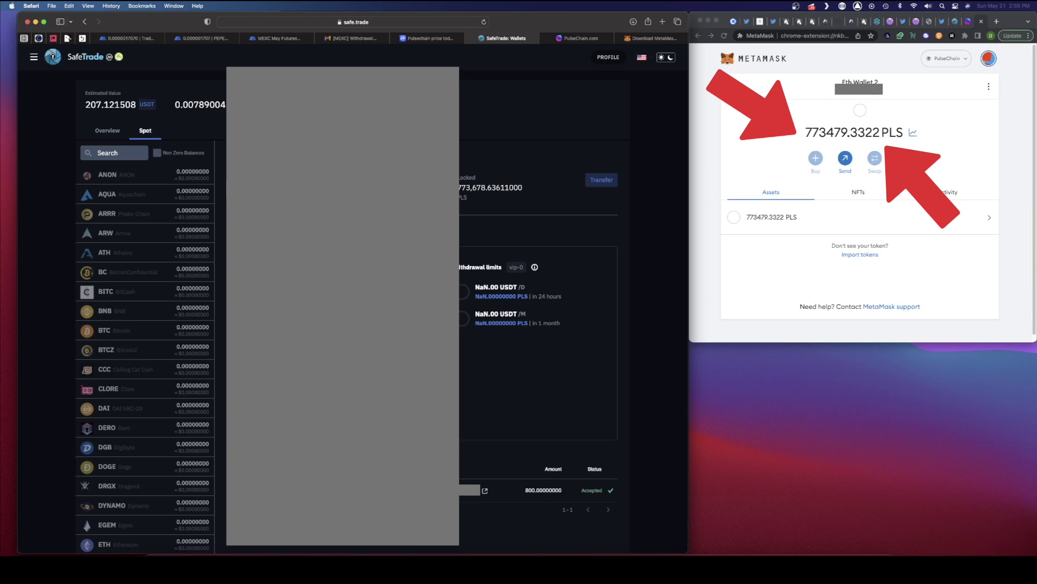
click(34, 58)
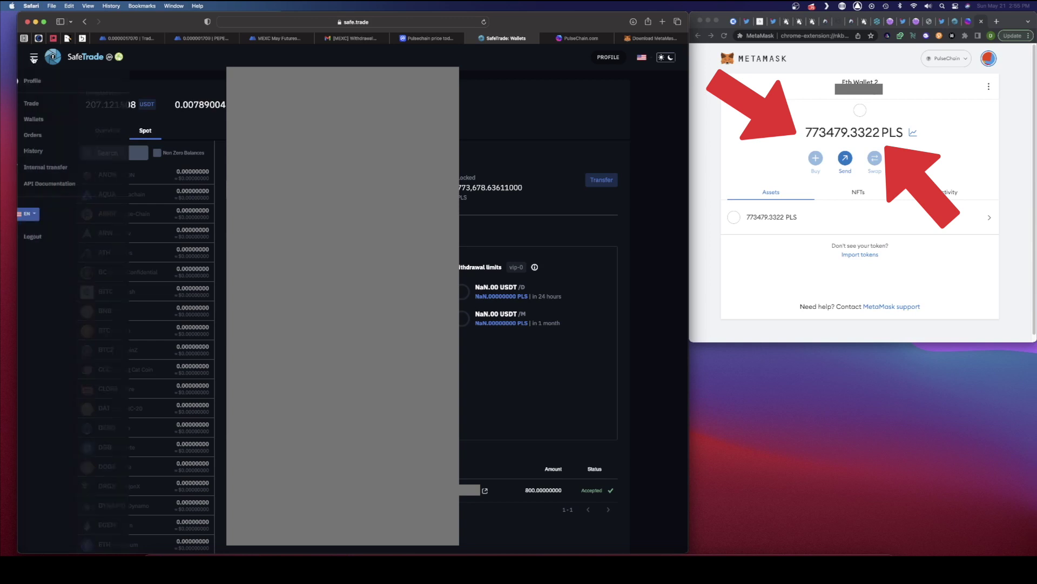